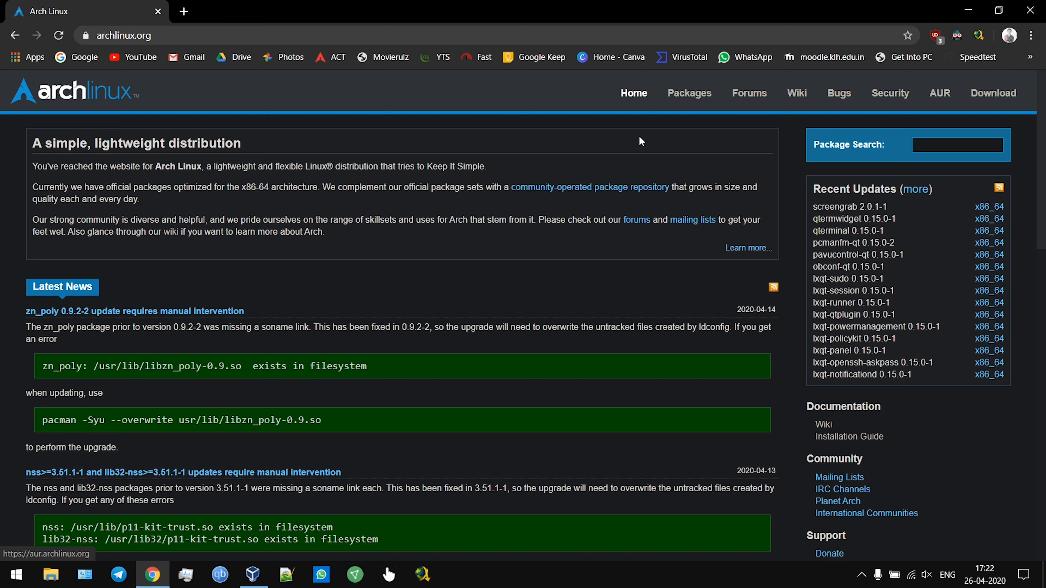
Step: Open the Arch Linux download page and review the release information, BitTorrent links and HTTP download mirrors
{"action": "left_click", "coordinate": [1003, 103]}
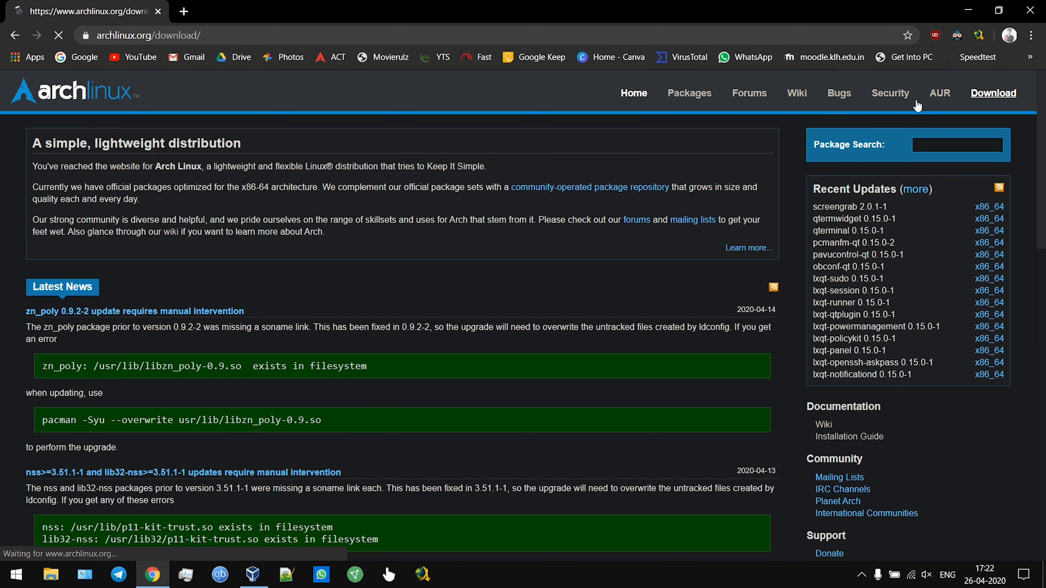
{"action": "scroll", "coordinate": [200, 285], "scroll_direction": "down", "scroll_amount": 4}
{"action": "scroll", "coordinate": [142, 266], "scroll_direction": "up", "scroll_amount": 2}
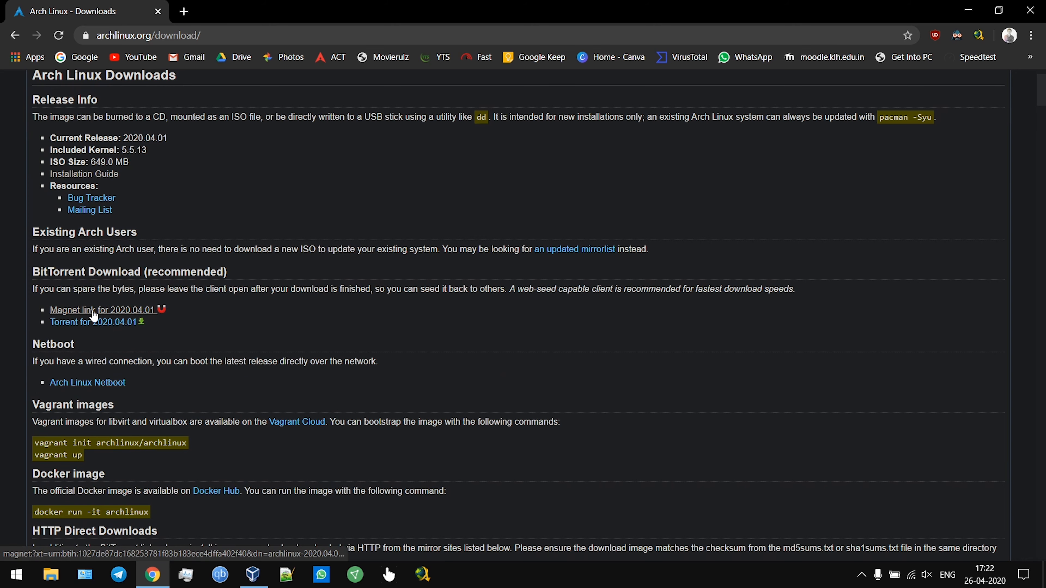
{"action": "scroll", "coordinate": [94, 316], "scroll_direction": "down", "scroll_amount": 1}
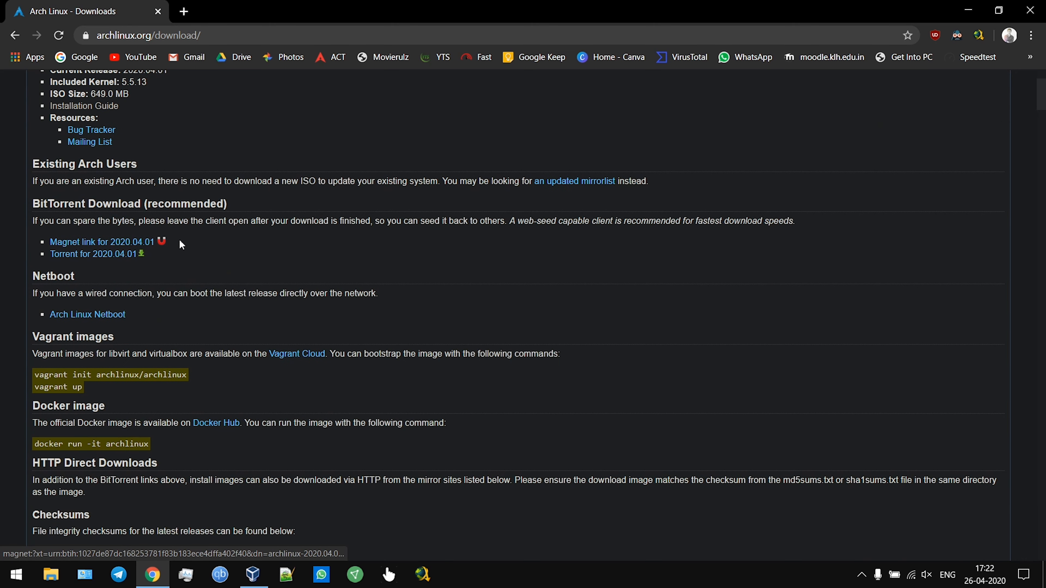
{"action": "scroll", "coordinate": [165, 264], "scroll_direction": "down", "scroll_amount": 2}
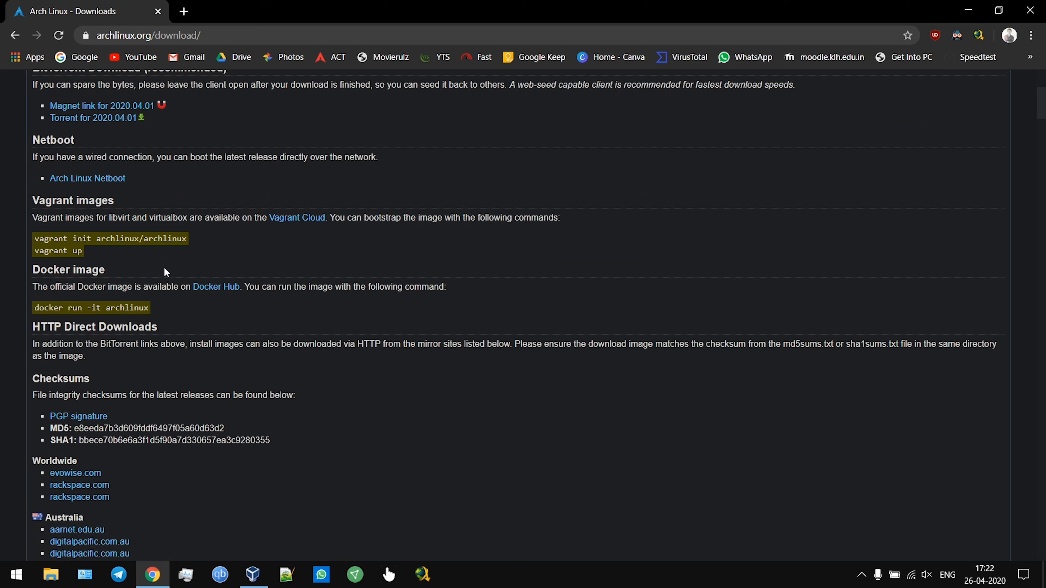
{"action": "scroll", "coordinate": [164, 269], "scroll_direction": "down", "scroll_amount": 2}
{"action": "scroll", "coordinate": [164, 269], "scroll_direction": "up", "scroll_amount": 6}
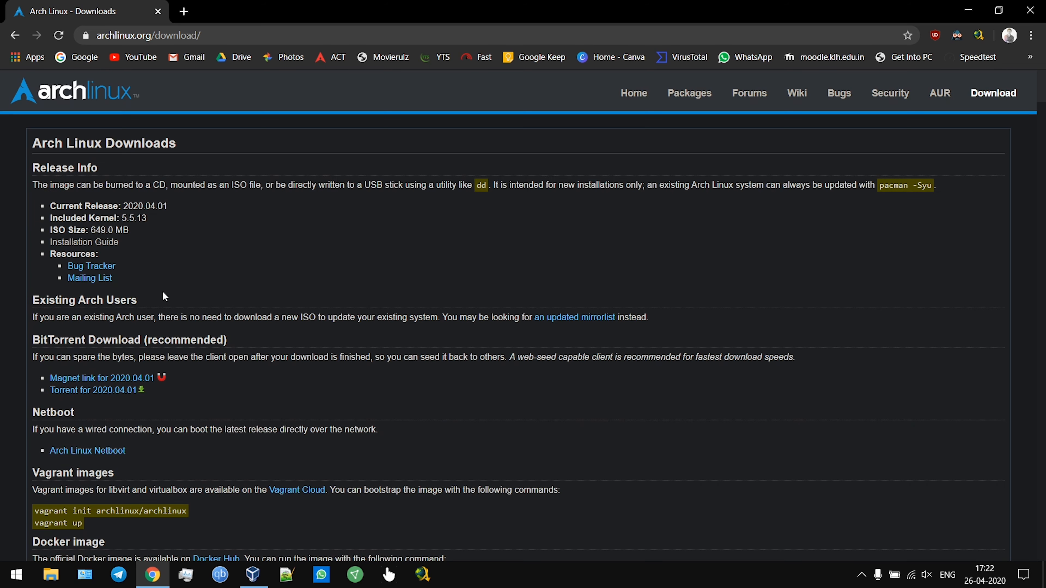
{"action": "left_click", "coordinate": [140, 382]}
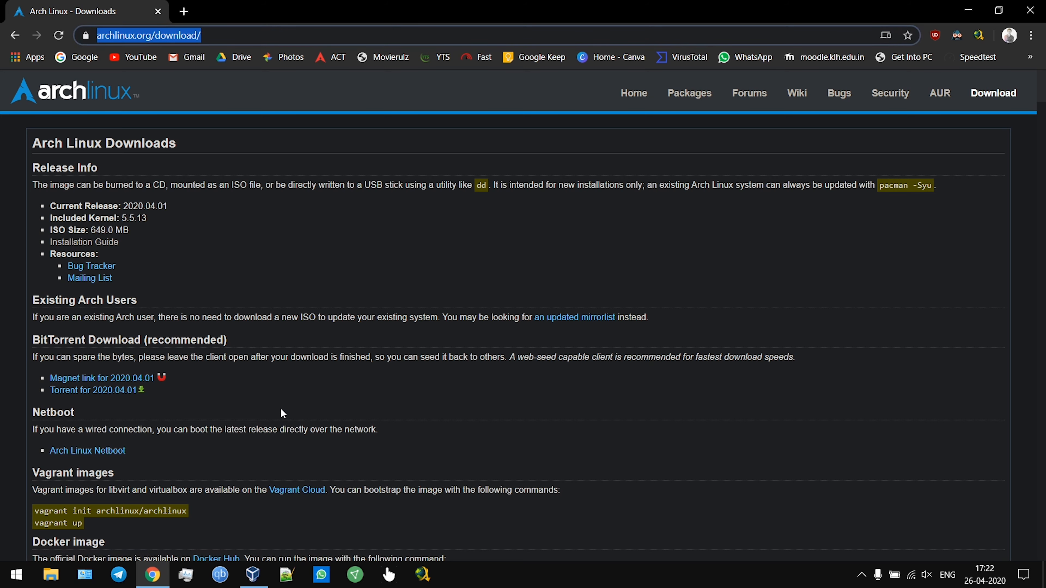
{"action": "scroll", "coordinate": [181, 414], "scroll_direction": "down", "scroll_amount": 2}
{"action": "scroll", "coordinate": [137, 349], "scroll_direction": "up", "scroll_amount": 2}
Step: Search Google for qbittorrent in a separate browser tab, look over the results, and close that tab
{"action": "left_click", "coordinate": [184, 11]}
{"action": "type", "text": "qbittorrent"}
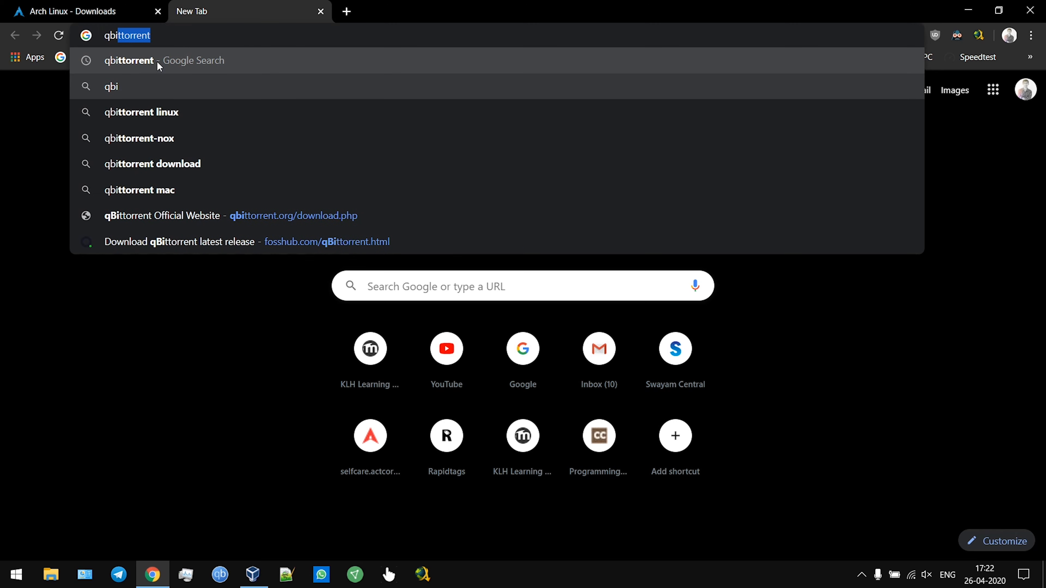
{"action": "left_click", "coordinate": [159, 65]}
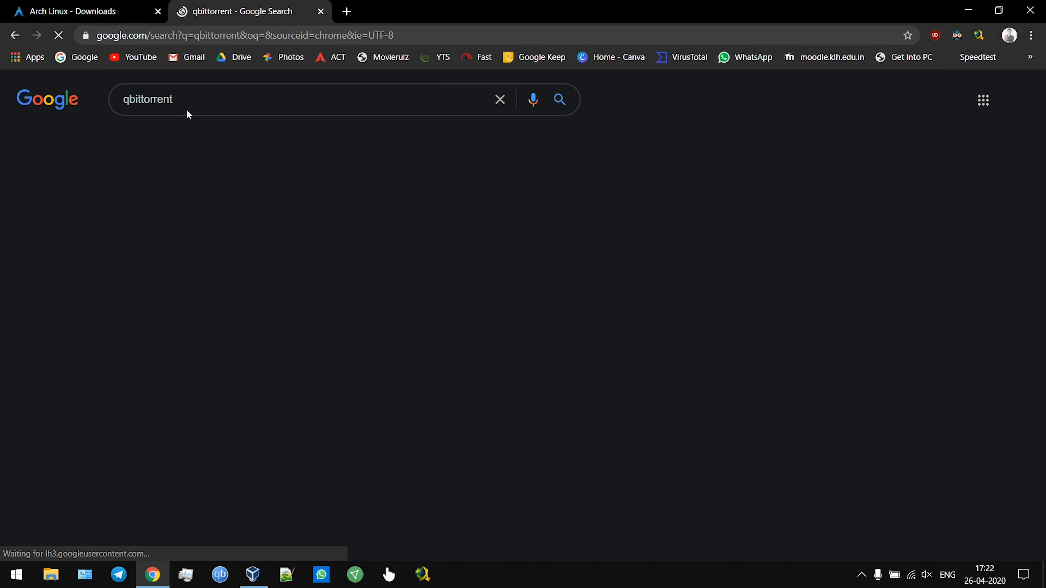
{"action": "double_click", "coordinate": [186, 98]}
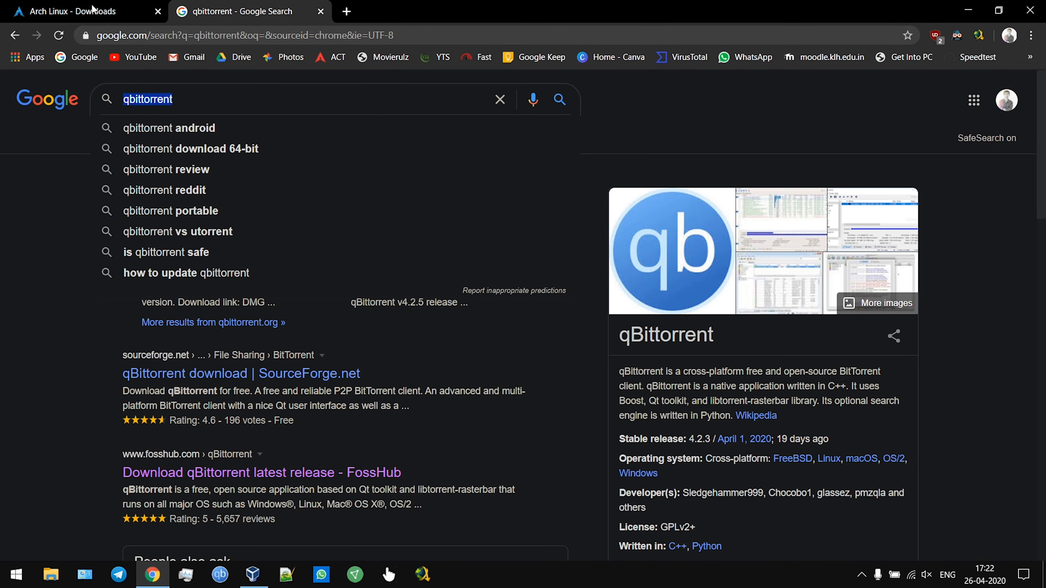
{"action": "key", "text": "ctrl+Tab"}
{"action": "left_click", "coordinate": [215, 5]}
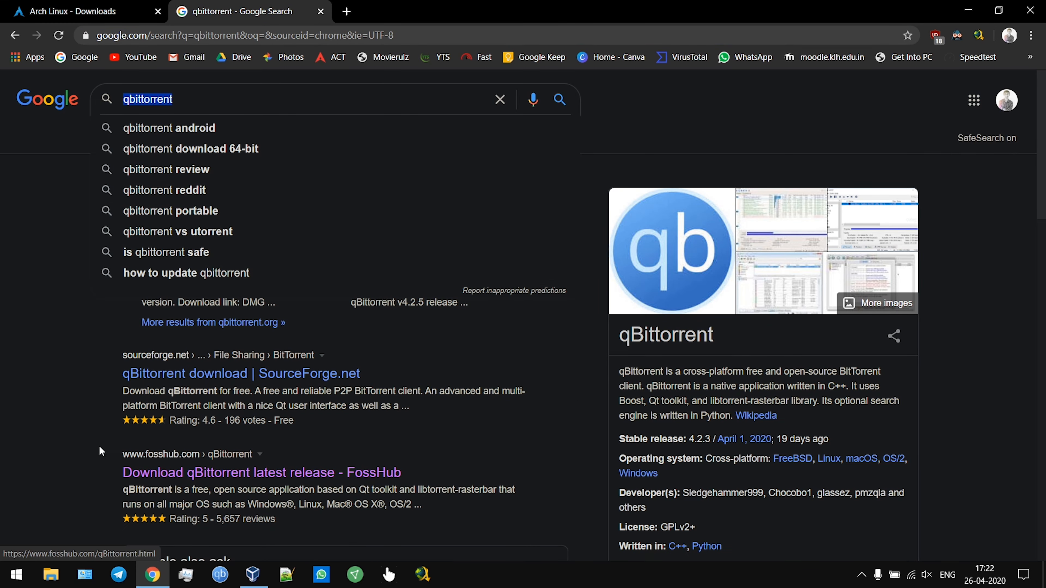
{"action": "left_click", "coordinate": [77, 298]}
{"action": "left_click", "coordinate": [321, 12]}
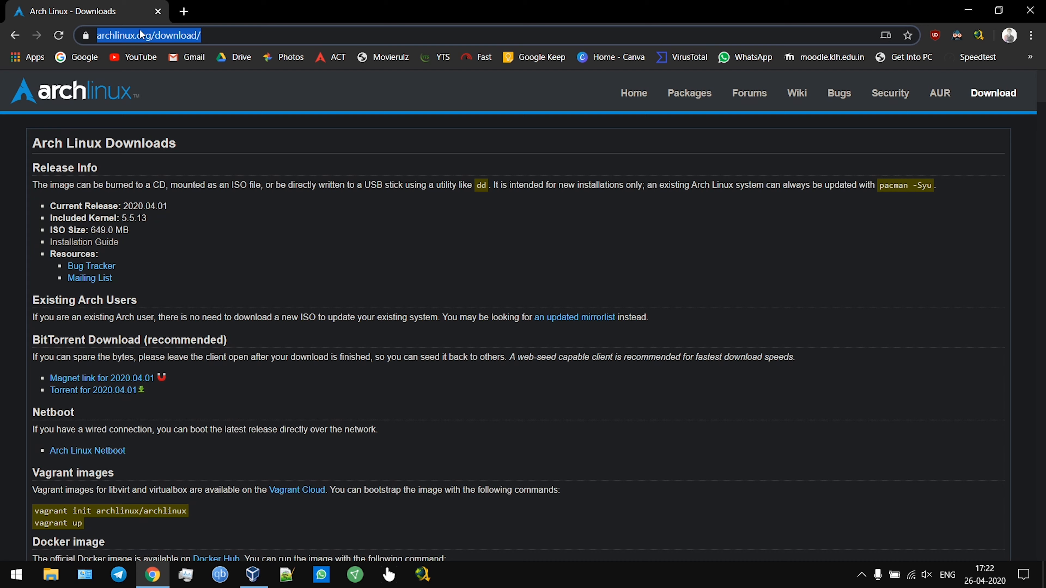
Step: Close the Arch Linux downloads page and switch to Oracle VM VirtualBox Manager
{"action": "left_click", "coordinate": [157, 11]}
{"action": "left_click", "coordinate": [254, 575]}
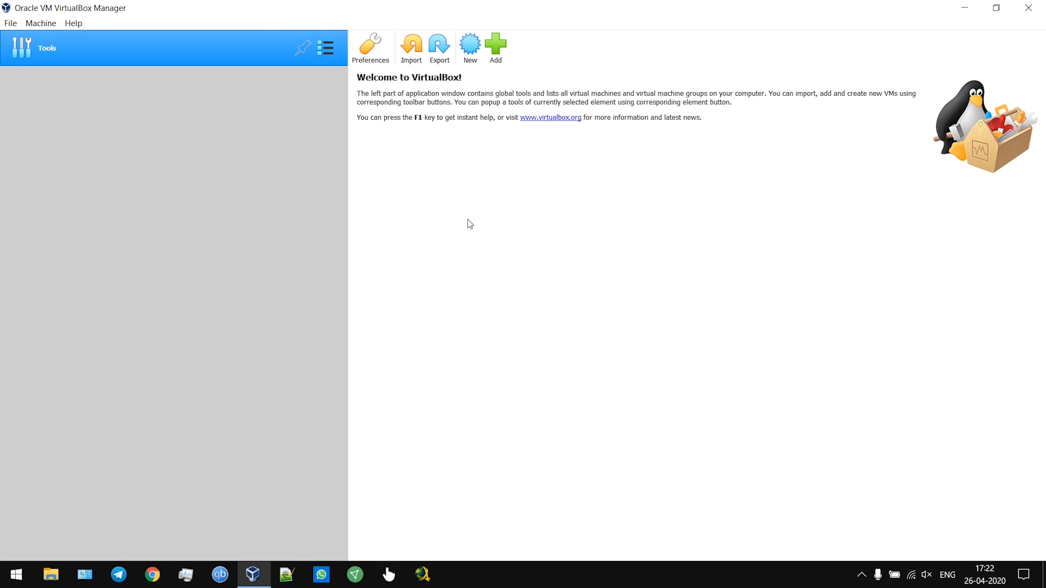
{"action": "left_click", "coordinate": [39, 25]}
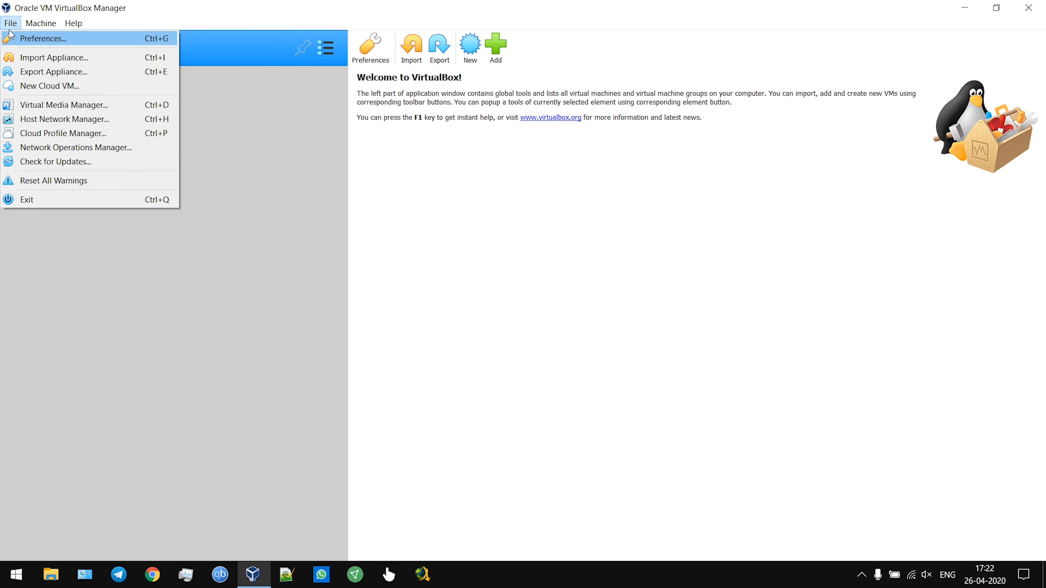
{"action": "left_click", "coordinate": [262, 128]}
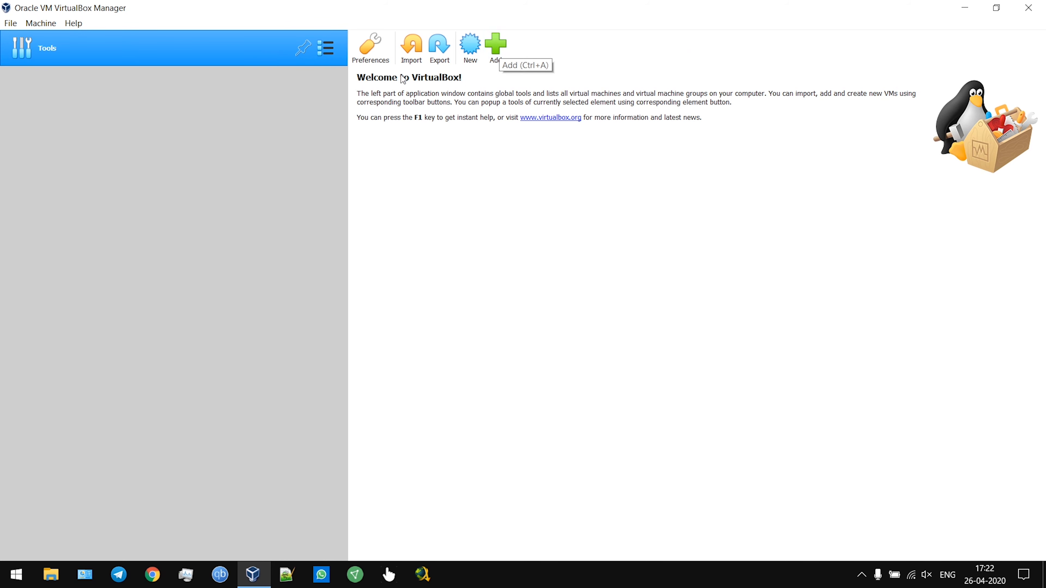
{"action": "left_click", "coordinate": [496, 46]}
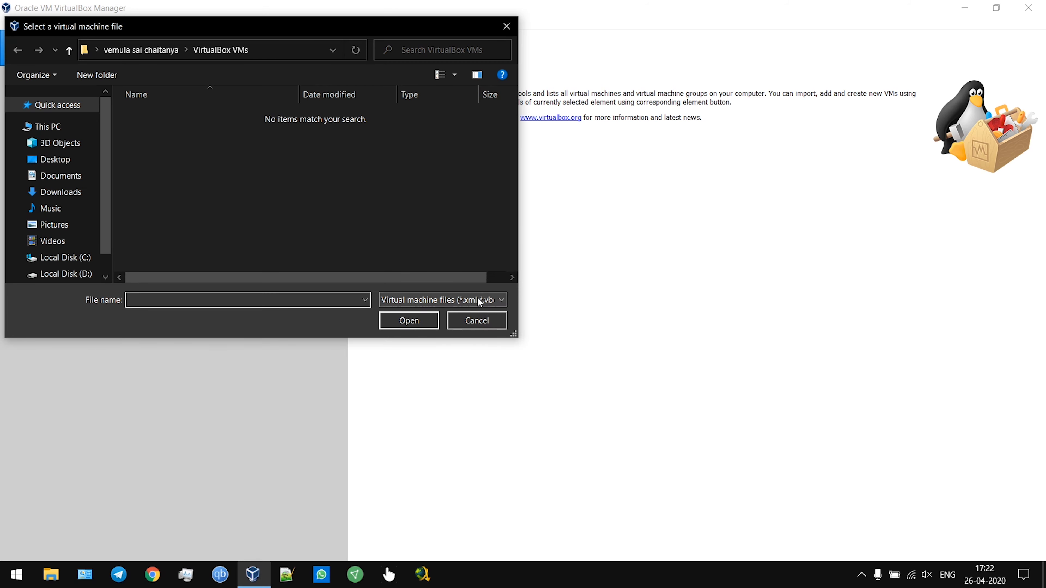
{"action": "left_click", "coordinate": [477, 321]}
Step: Begin a new virtual machine named arch with type Linux, version Arch Linux (64-bit), and 4096 MB of memory
{"action": "left_click", "coordinate": [470, 46]}
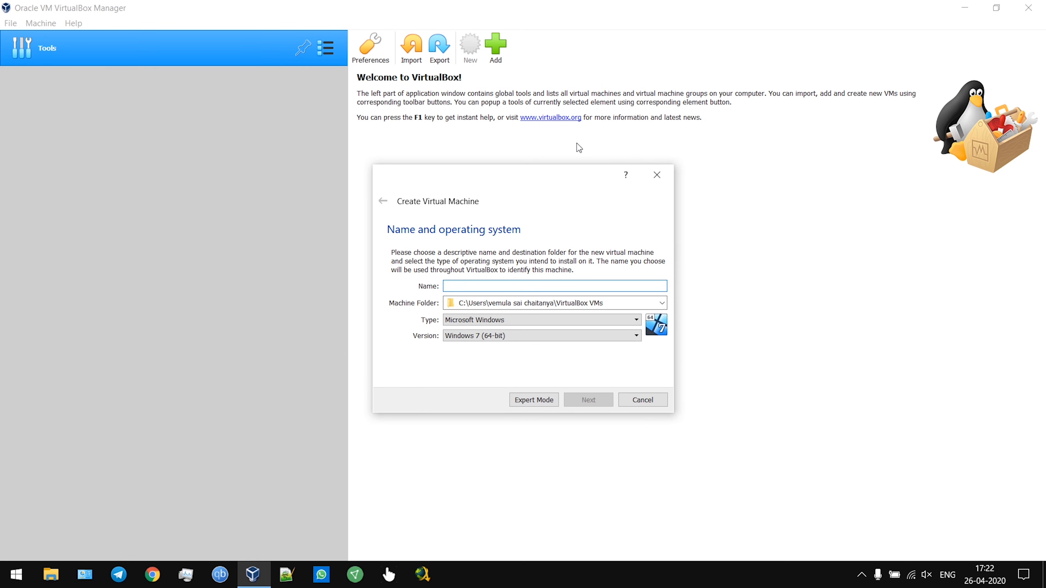
{"action": "type", "text": "arch"}
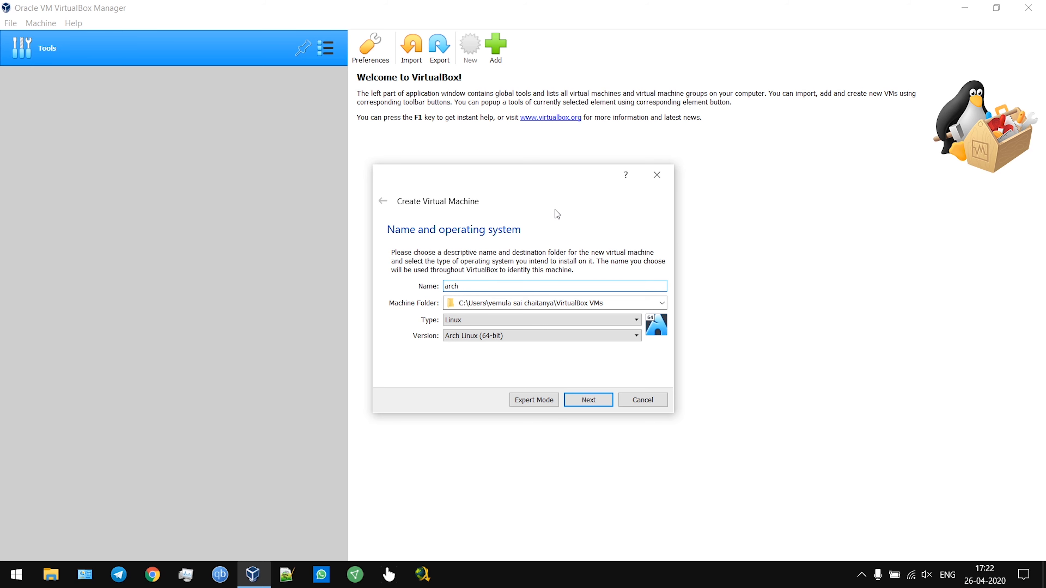
{"action": "left_click", "coordinate": [589, 400]}
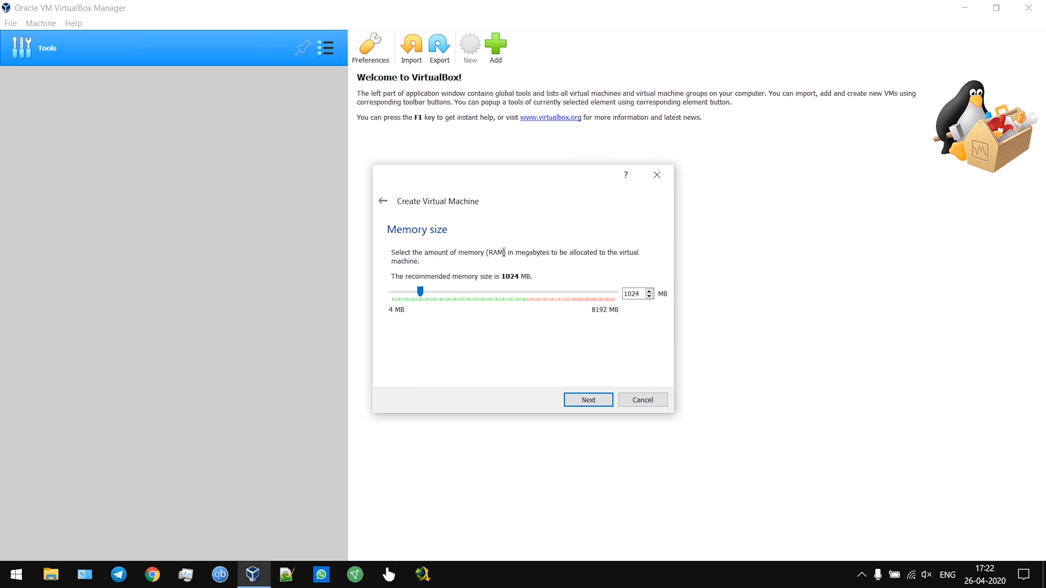
{"action": "left_click", "coordinate": [473, 294]}
{"action": "left_click_drag", "start_coordinate": [484, 295], "coordinate": [506, 307]}
{"action": "left_click", "coordinate": [593, 402]}
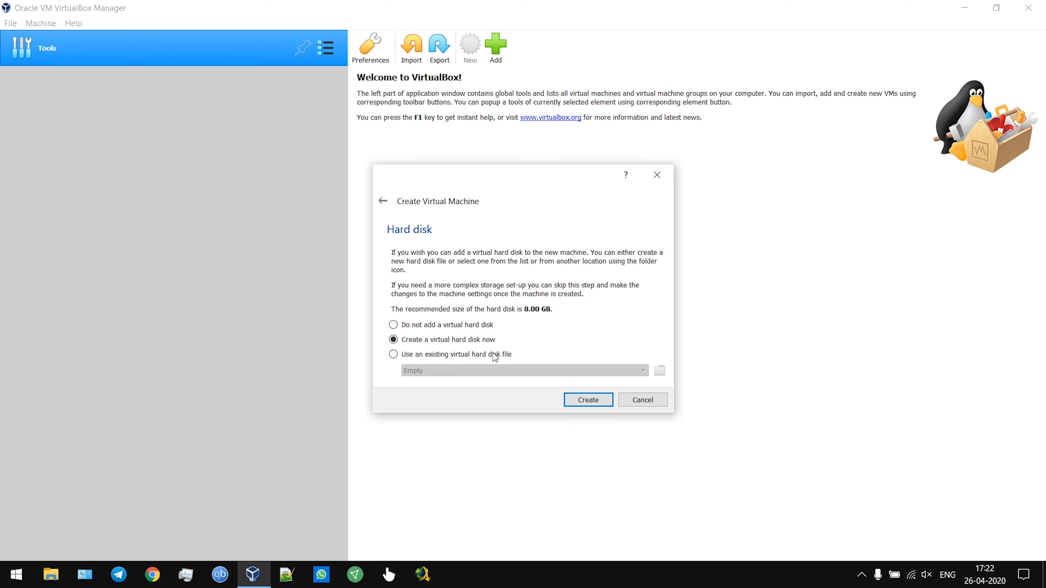
Step: Create a dynamically allocated virtual hard disk arch.vdi of about 12 GB for the new machine
{"action": "left_click", "coordinate": [579, 403]}
{"action": "left_click", "coordinate": [593, 419]}
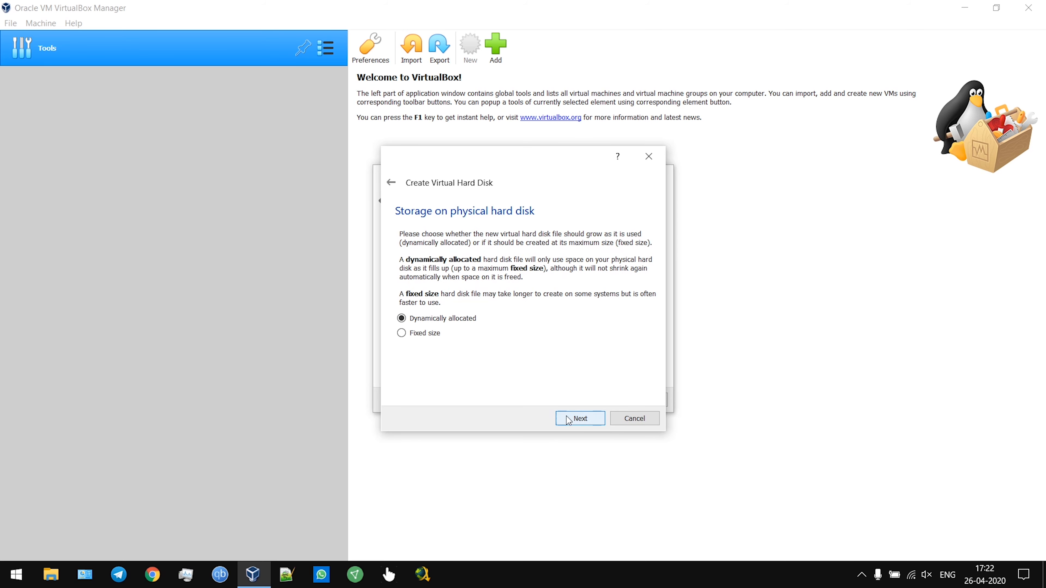
{"action": "left_click", "coordinate": [576, 418]}
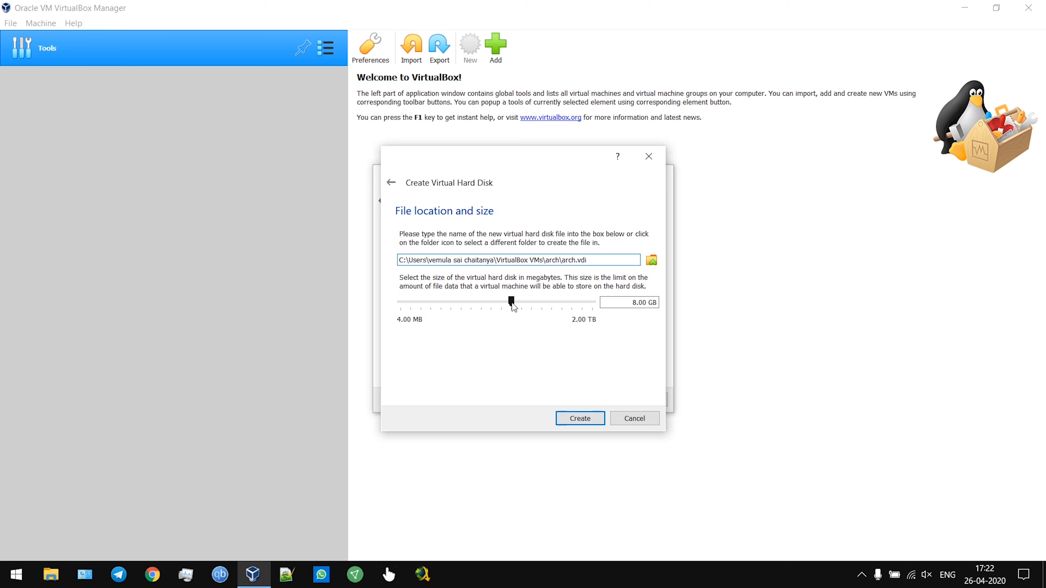
{"action": "left_click_drag", "start_coordinate": [514, 307], "coordinate": [518, 301]}
{"action": "left_click", "coordinate": [593, 417]}
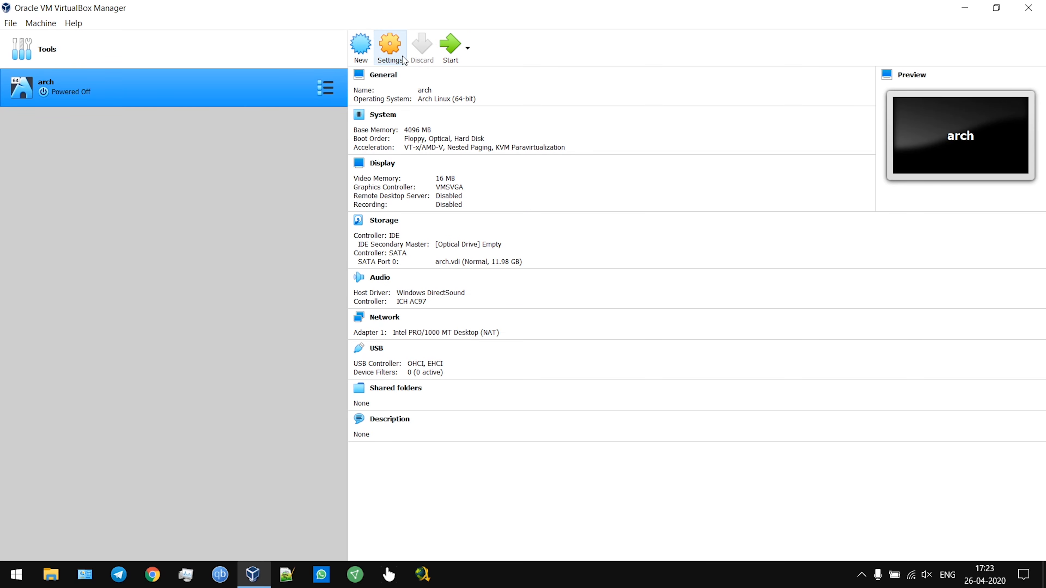
Step: In arch's system settings, assign 2 processors with PAE/NX and nested VT-x/AMD-V enabled, and exclude Floppy from the boot order
{"action": "left_click", "coordinate": [390, 47]}
{"action": "left_click", "coordinate": [376, 177]}
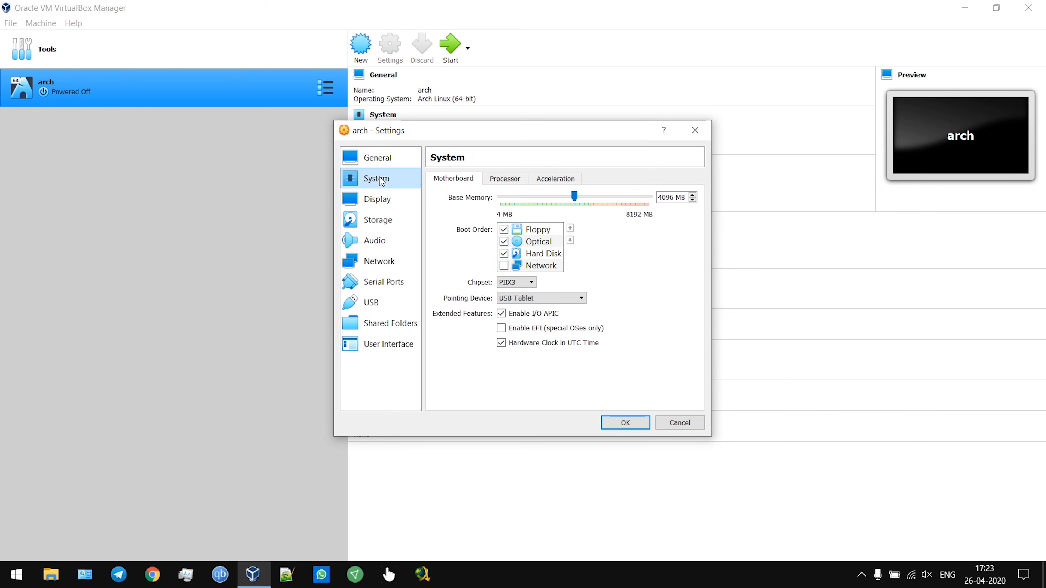
{"action": "left_click", "coordinate": [515, 179]}
{"action": "left_click", "coordinate": [511, 198]}
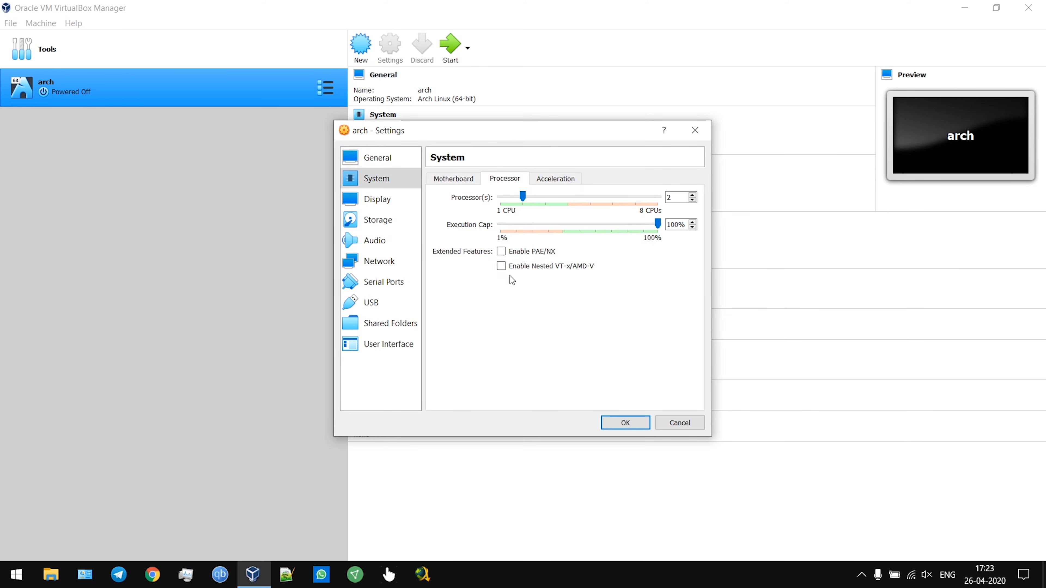
{"action": "left_click", "coordinate": [502, 251]}
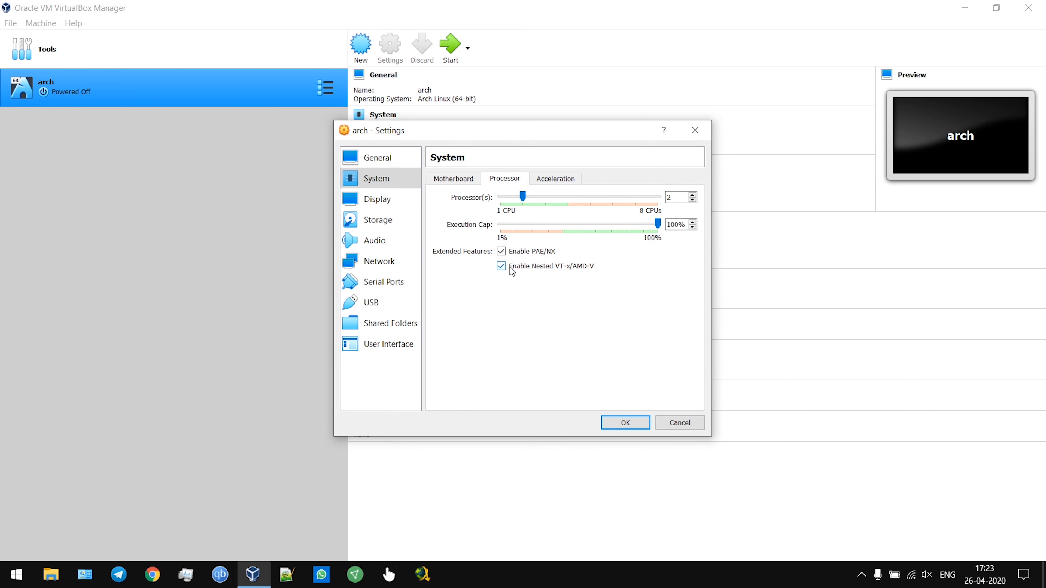
{"action": "left_click", "coordinate": [470, 180]}
{"action": "left_click", "coordinate": [504, 230]}
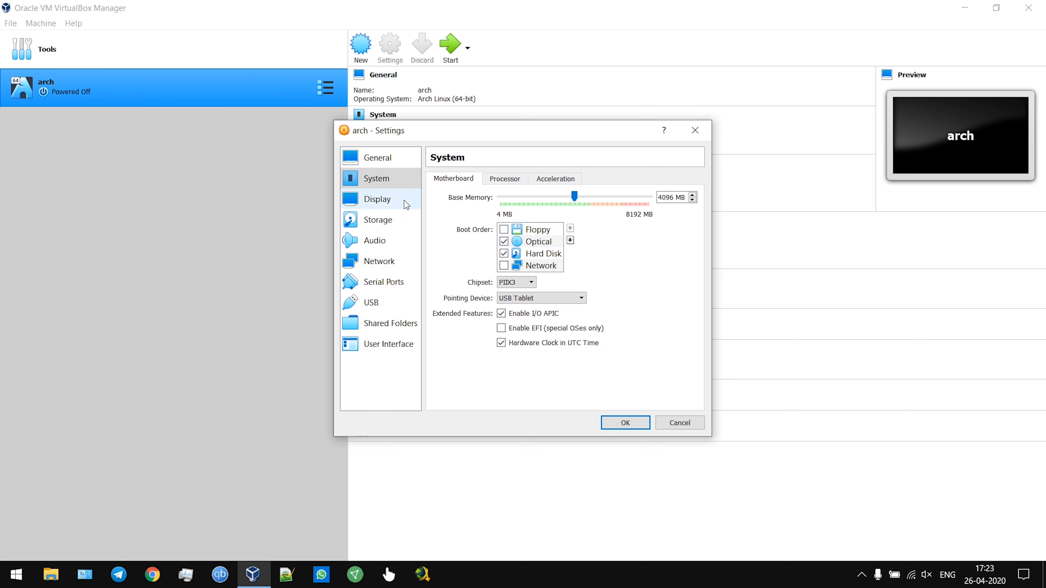
Step: Set arch's video memory to 128 MB and enable 3D acceleration
{"action": "left_click", "coordinate": [382, 202]}
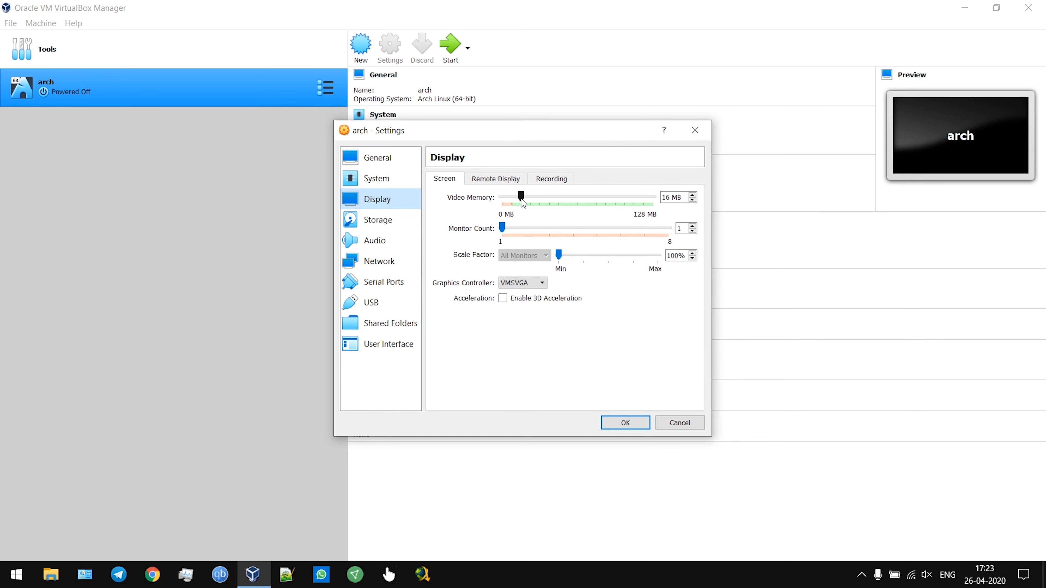
{"action": "left_click_drag", "start_coordinate": [523, 202], "coordinate": [739, 185]}
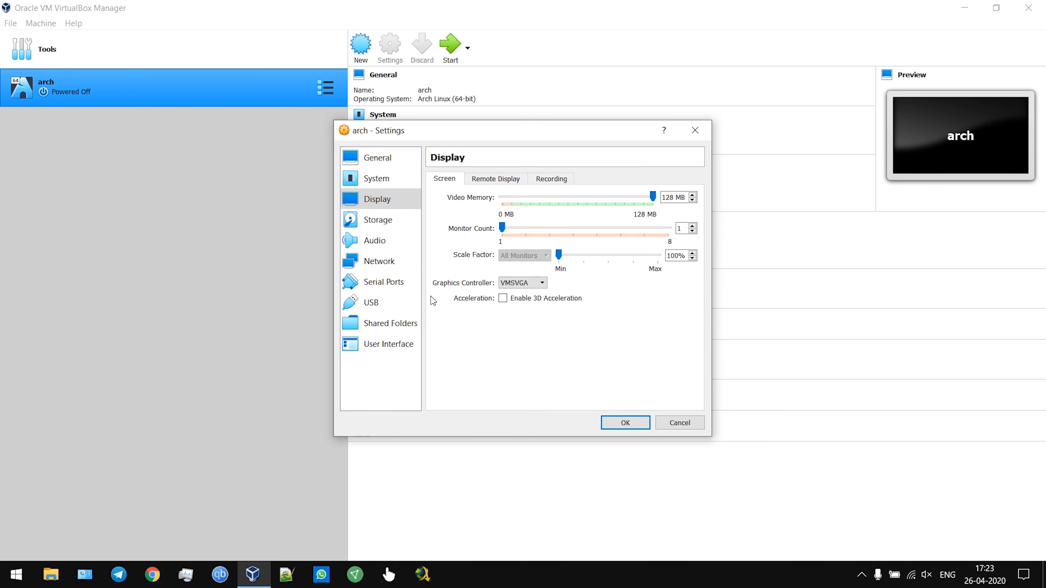
{"action": "left_click", "coordinate": [502, 298]}
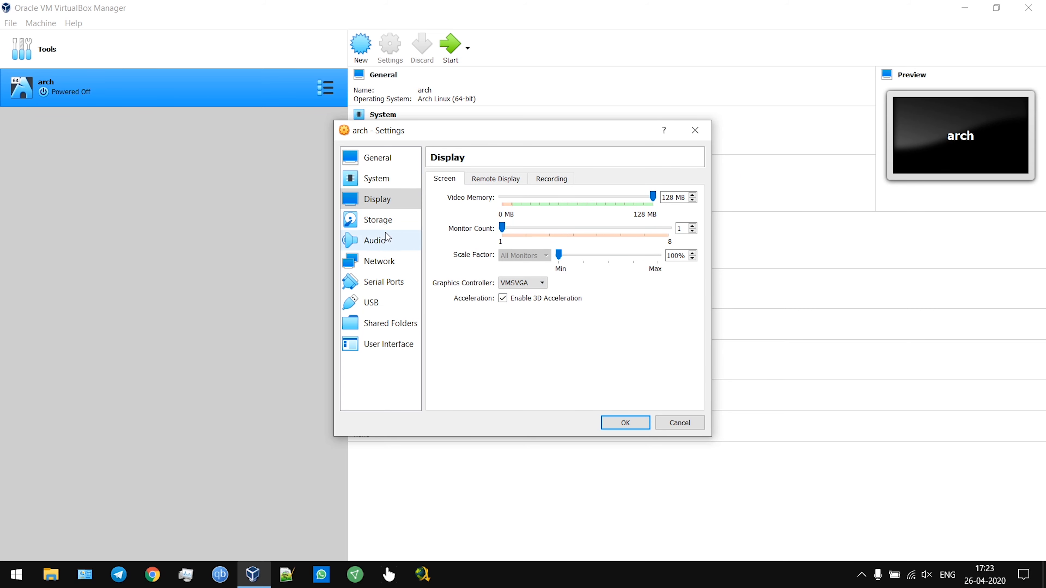
Step: Attach the archlinux-2020.02.01-x86_64.iso image as an optical drive on arch's IDE controller
{"action": "left_click", "coordinate": [358, 221]}
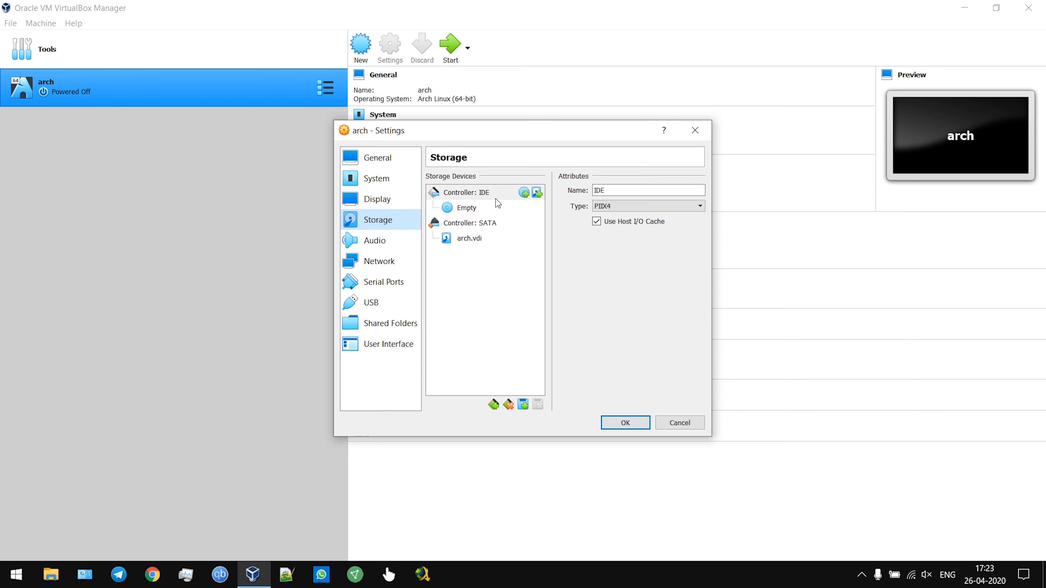
{"action": "left_click", "coordinate": [525, 193]}
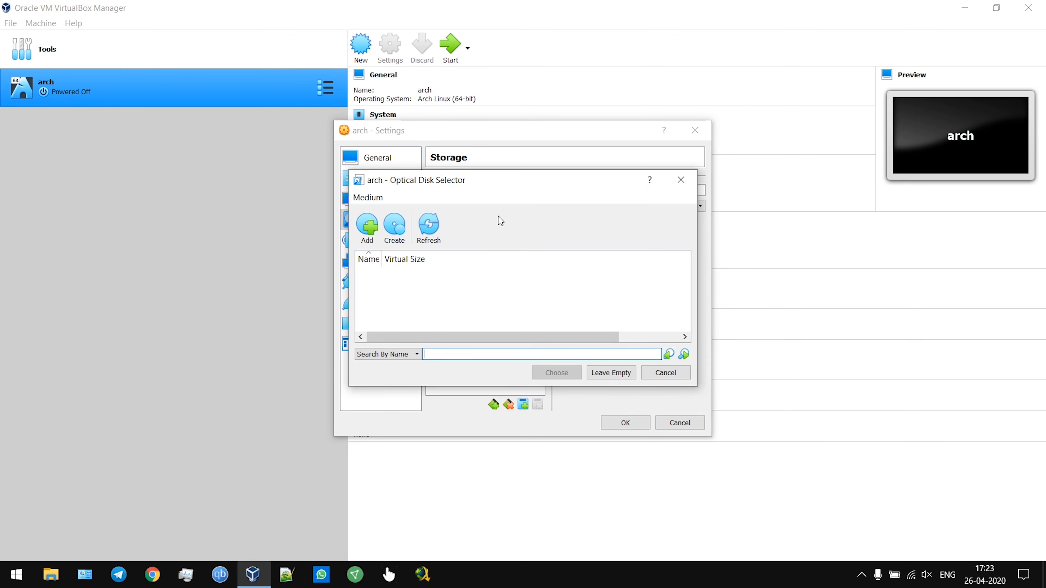
{"action": "left_click", "coordinate": [367, 243]}
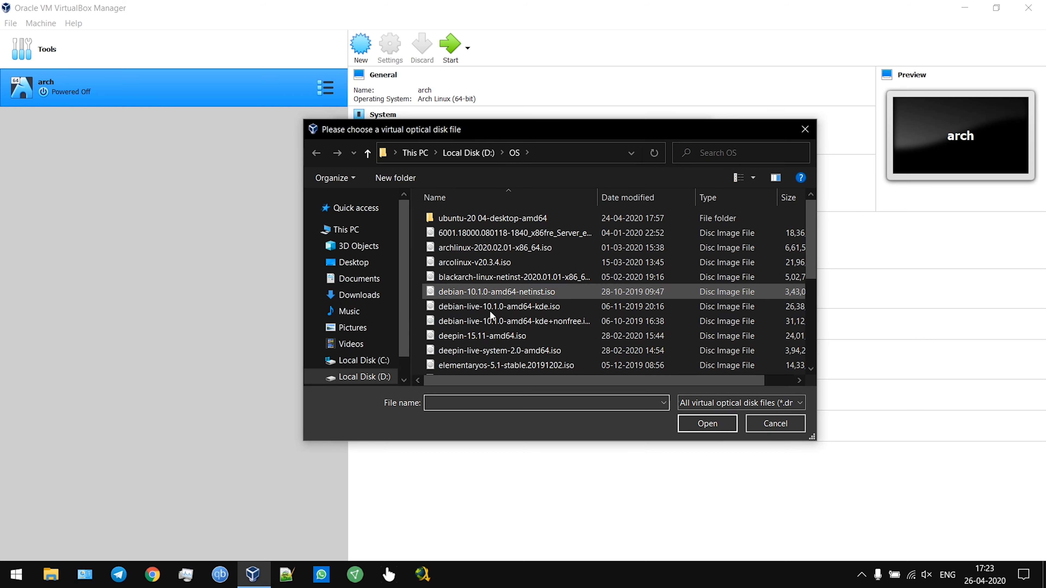
{"action": "left_click", "coordinate": [476, 252]}
{"action": "left_click", "coordinate": [685, 425]}
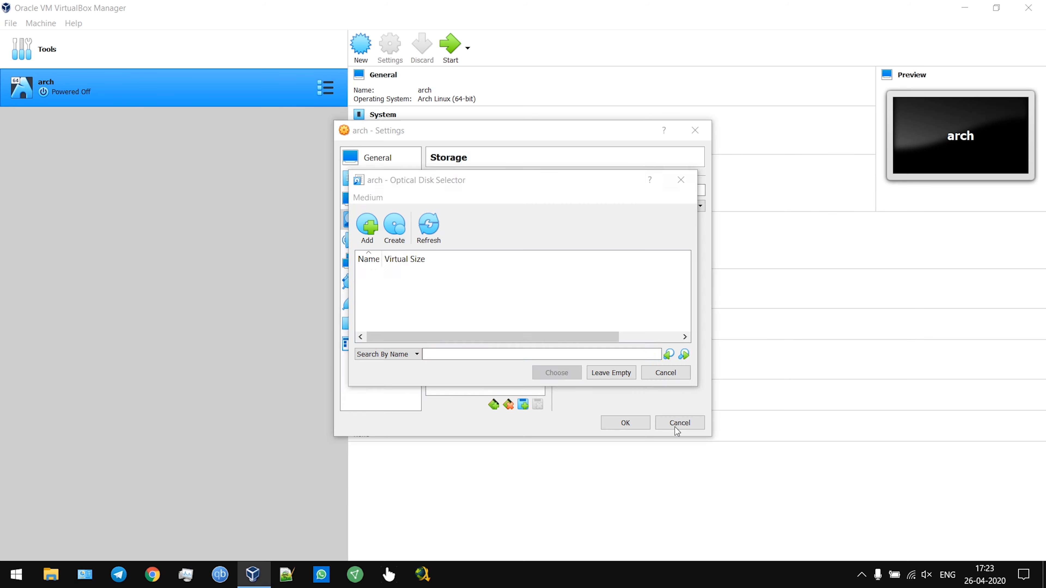
{"action": "left_click", "coordinate": [549, 371]}
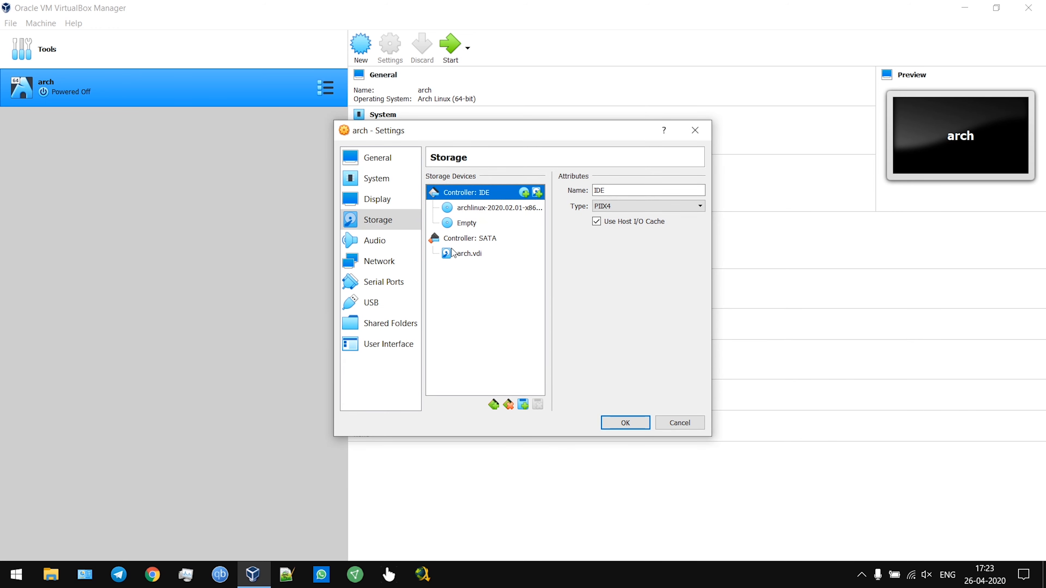
Step: Look through arch's network, serial port, USB, shared folder and user interface settings
{"action": "left_click", "coordinate": [375, 260]}
{"action": "left_click", "coordinate": [380, 282]}
{"action": "left_click", "coordinate": [385, 311]}
{"action": "left_click", "coordinate": [389, 322]}
{"action": "left_click", "coordinate": [392, 341]}
{"action": "key", "text": "Up"}
{"action": "left_click", "coordinate": [392, 344]}
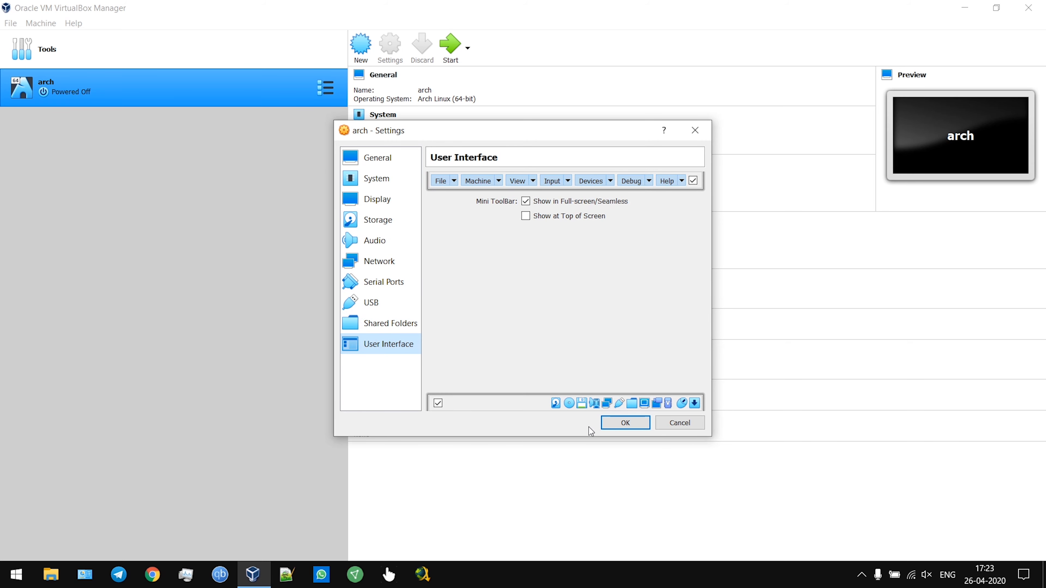
Step: Save arch's settings, start the virtual machine and boot the Arch Linux (x86_64) live medium
{"action": "left_click", "coordinate": [606, 424]}
{"action": "left_click", "coordinate": [450, 60]}
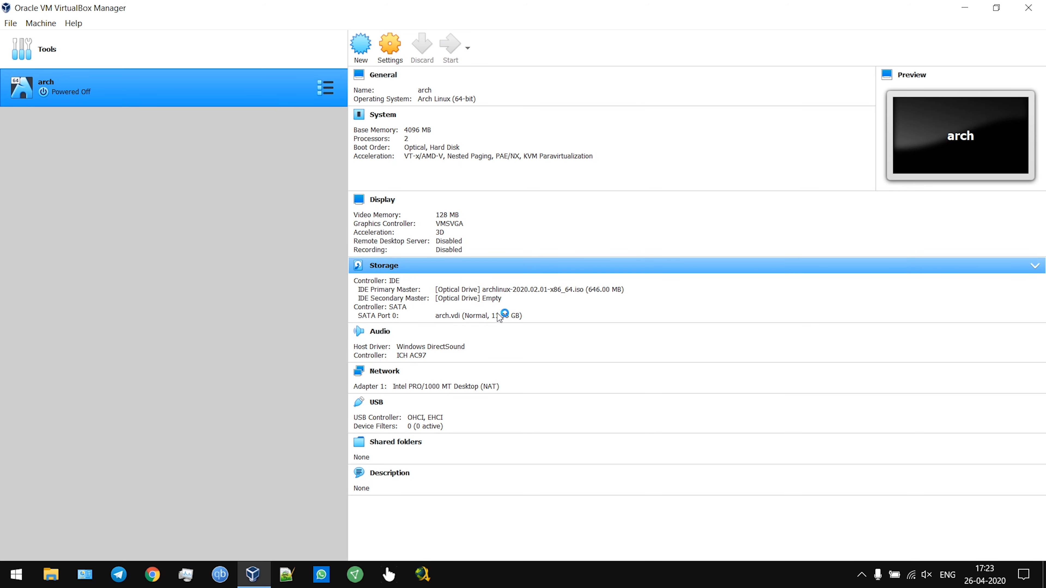
{"action": "left_click", "coordinate": [1043, 6]}
{"action": "left_click", "coordinate": [659, 123]}
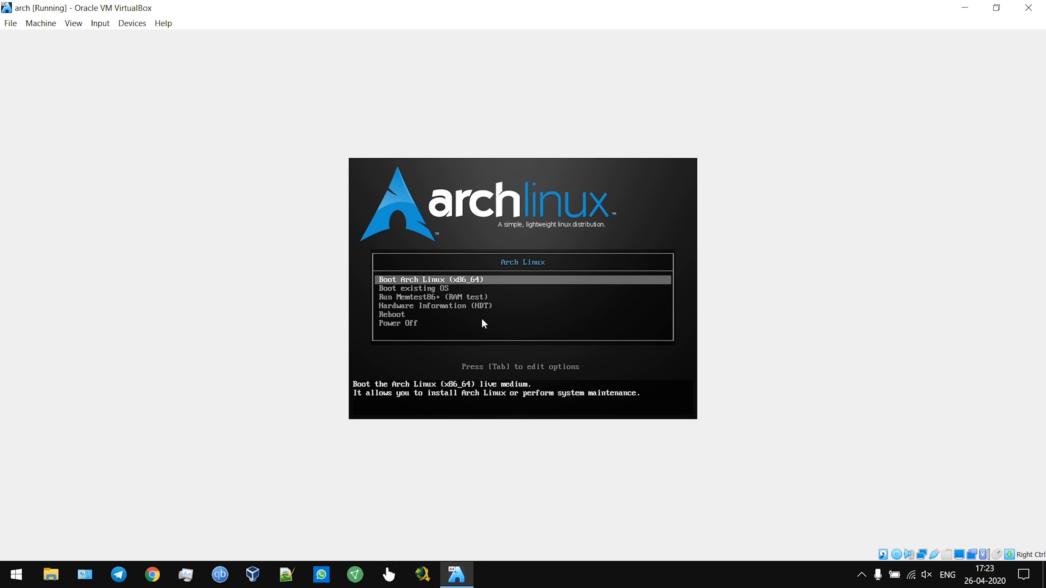
{"action": "key", "text": "Return"}
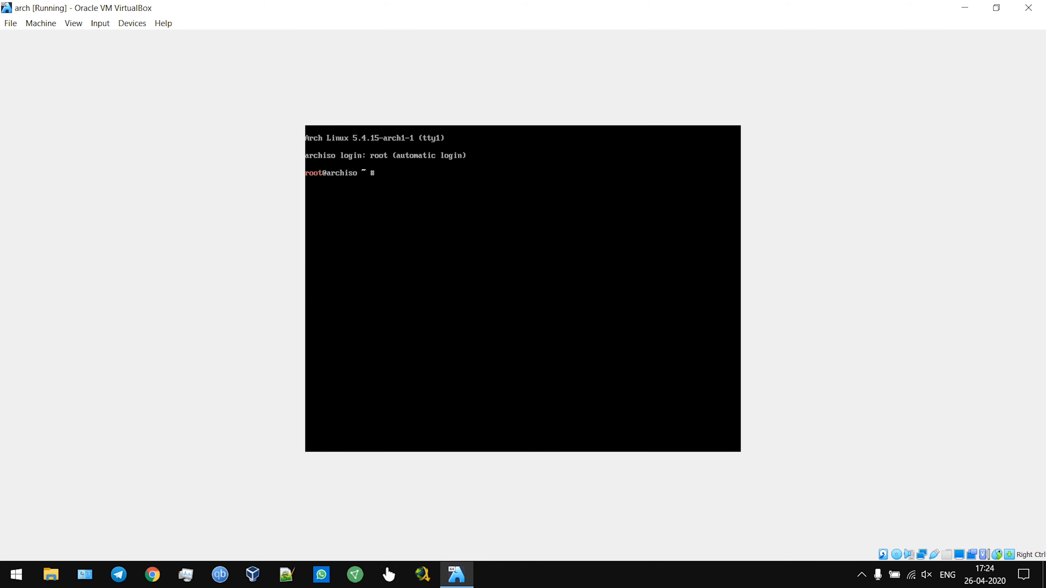
Step: Download the installer script from archfi.sf.net/archfi with wget and run archfi with sh
{"action": "type", "text": "wget"}
{"action": "type", "text": "archfi.sf.net/archfi"}
{"action": "key", "text": "Return"}
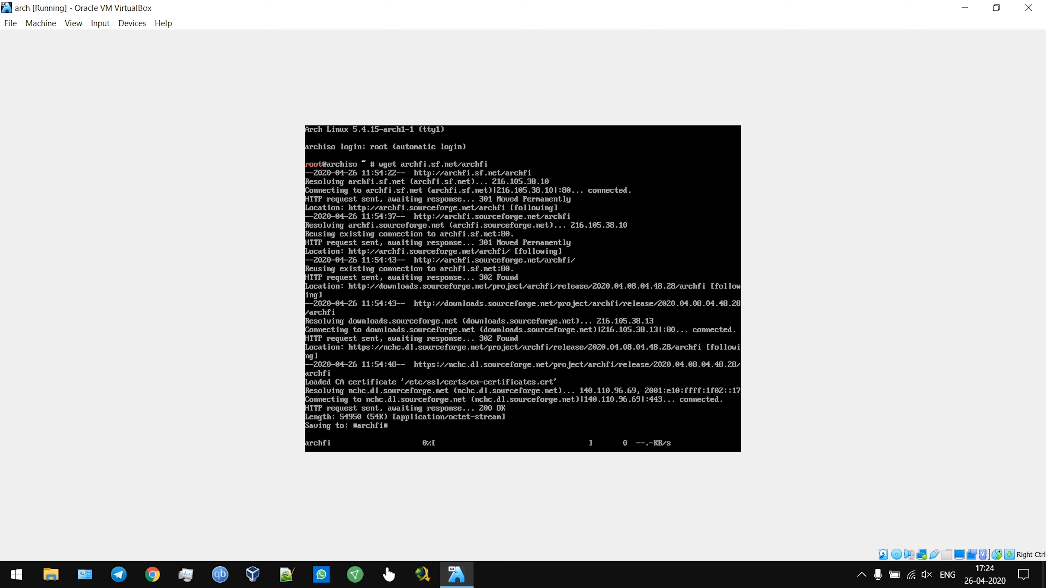
{"action": "type", "text": "sh "}
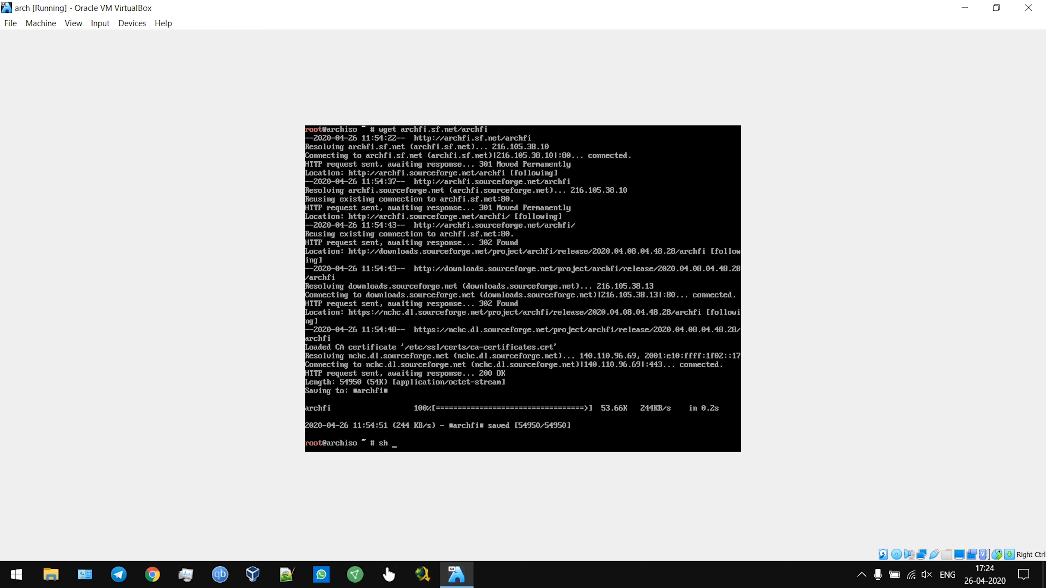
{"action": "type", "text": "archfi"}
{"action": "key", "text": "Return"}
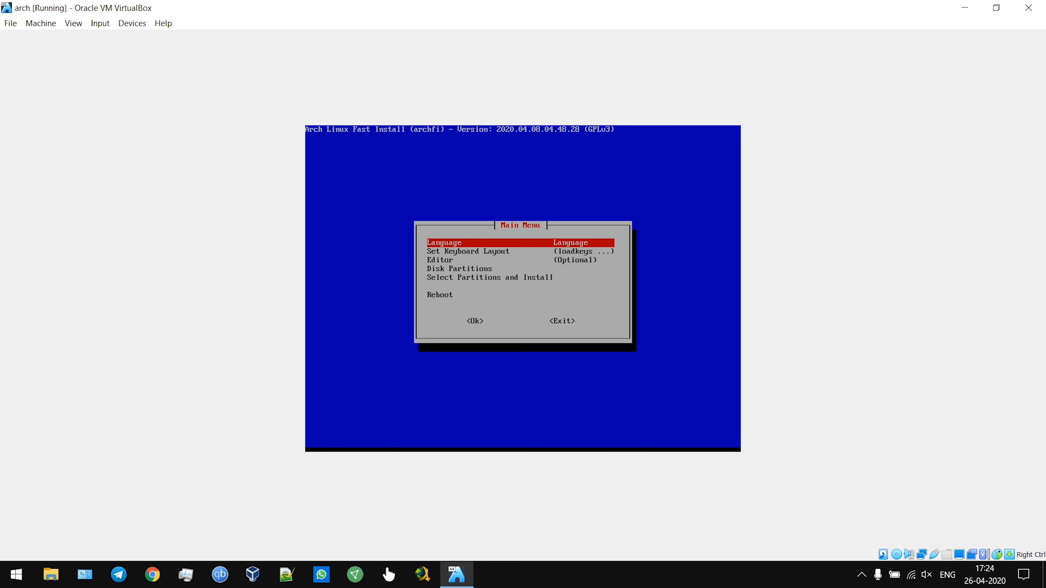
Step: Set the archfi installer's language to English
{"action": "key", "text": "Return"}
{"action": "key", "text": "Down"}
{"action": "key", "text": "Down"}
{"action": "key", "text": "Down"}
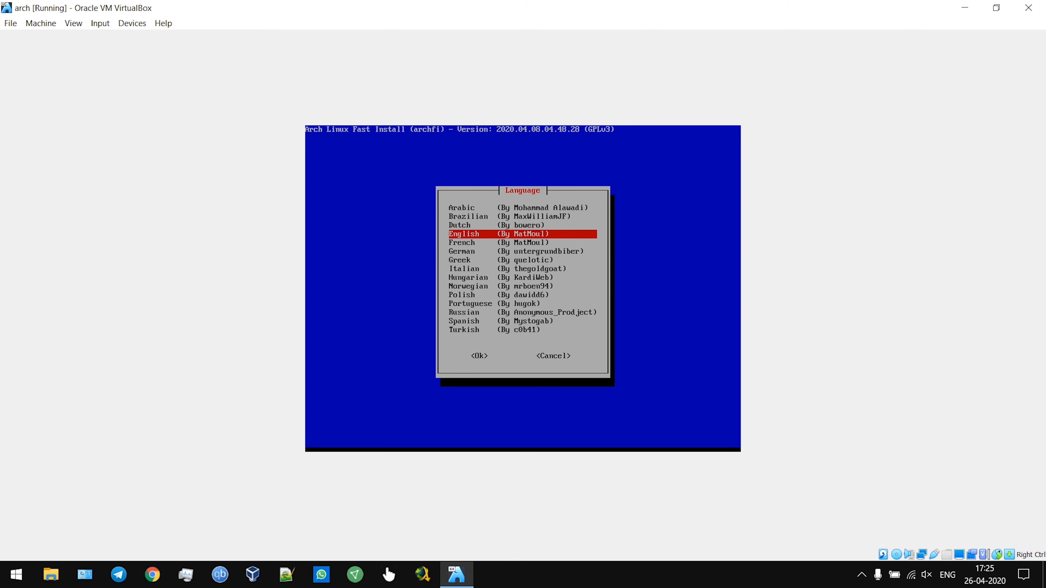
{"action": "key", "text": "Return"}
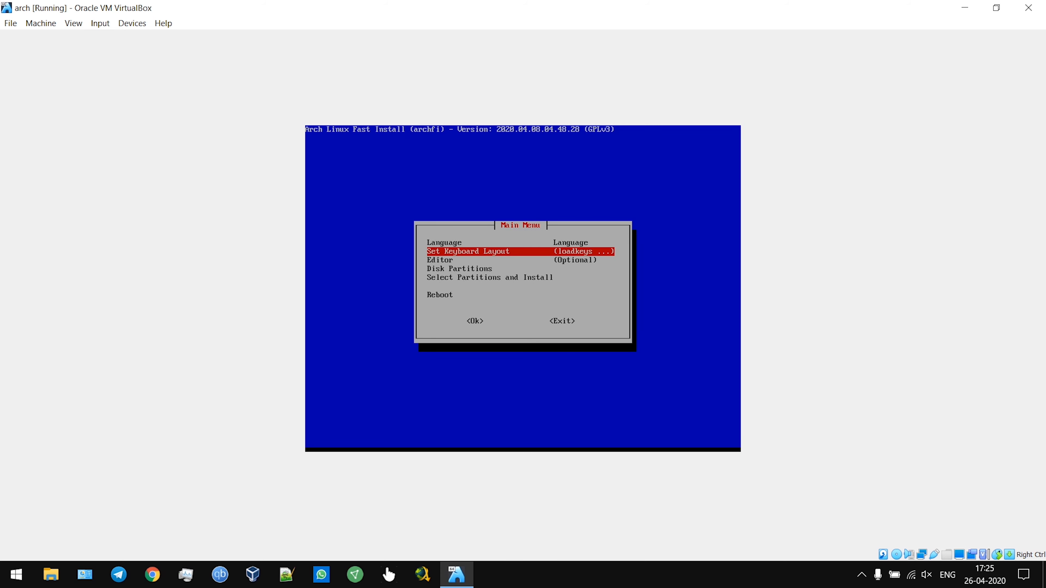
Step: Set the installer's keyboard layout, picking from the entries near the end of the layout list
{"action": "key", "text": "Return"}
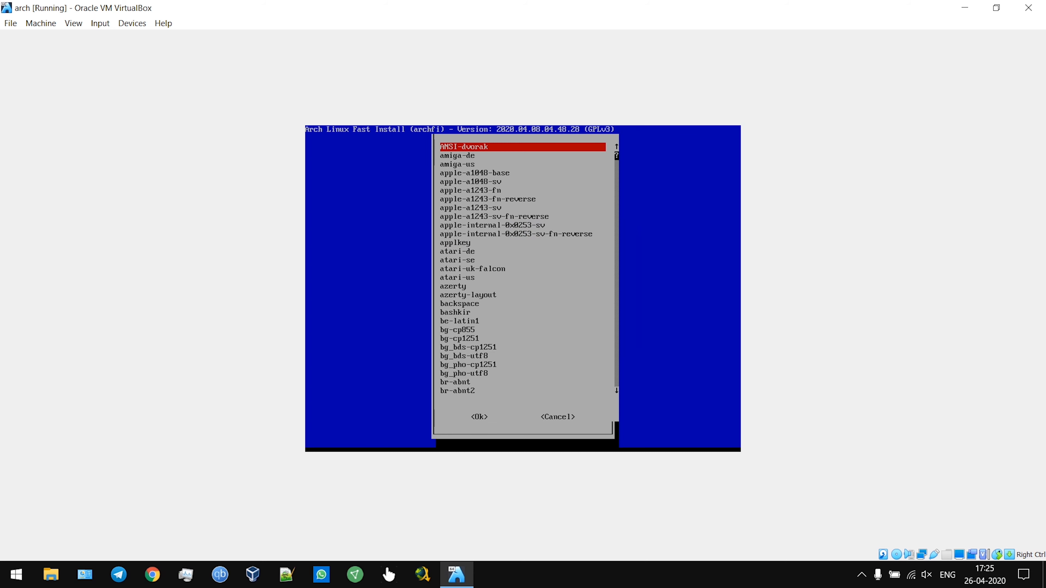
{"action": "key", "text": "End"}
{"action": "key", "text": "Up"}
{"action": "key", "text": "Up"}
{"action": "key", "text": "Up"}
{"action": "key", "text": "Up"}
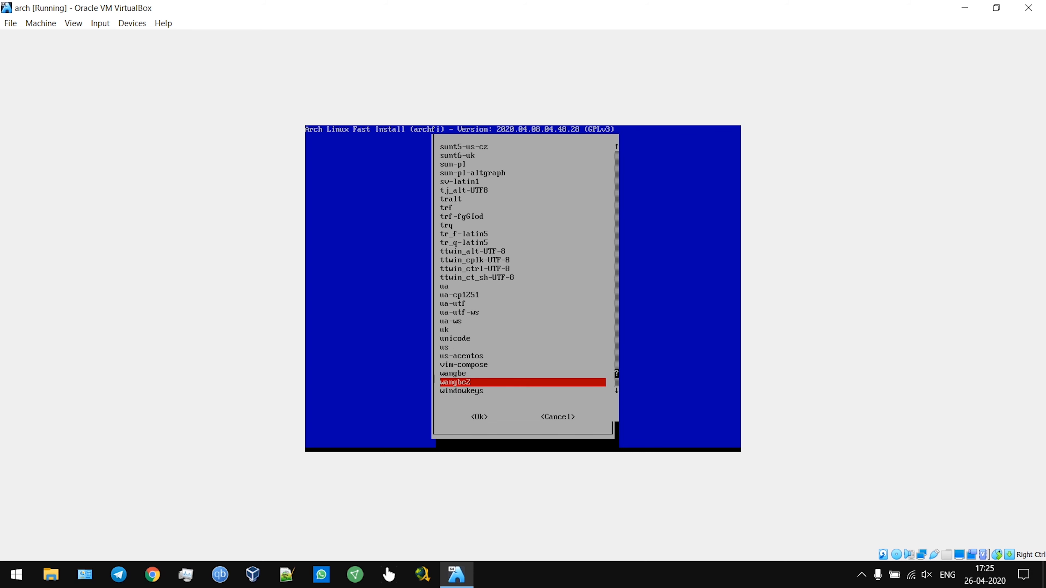
{"action": "key", "text": "Up"}
{"action": "key", "text": "Return"}
{"action": "key", "text": "Return"}
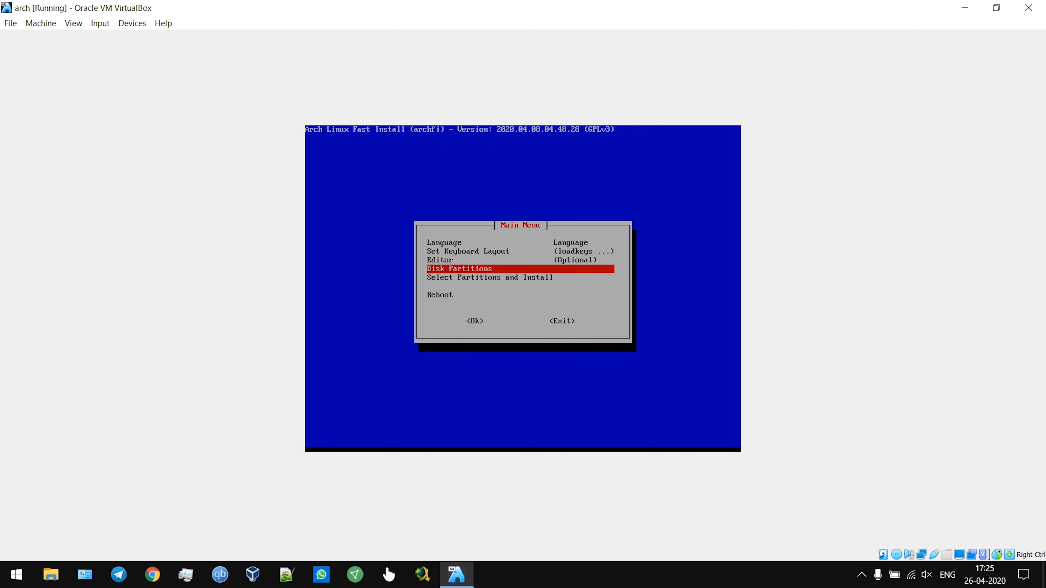
Step: Partition the /dev/sda disk automatically with the gpt scheme, agreeing to erase all its data
{"action": "key", "text": "Return"}
{"action": "key", "text": "Down"}
{"action": "key", "text": "Down"}
{"action": "key", "text": "Up"}
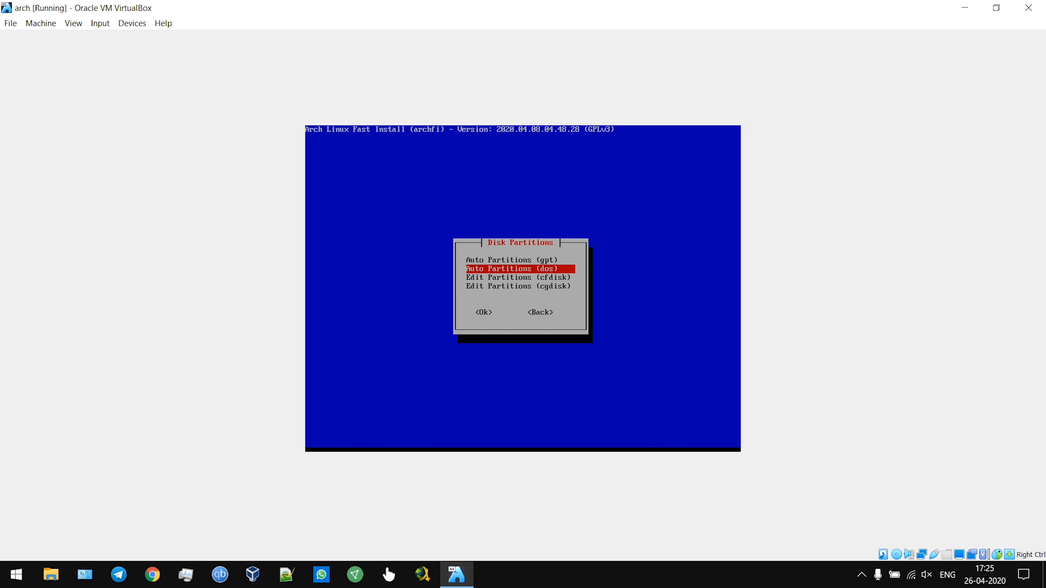
{"action": "key", "text": "Up"}
{"action": "key", "text": "Down"}
{"action": "key", "text": "Down"}
{"action": "key", "text": "Up"}
{"action": "key", "text": "Down"}
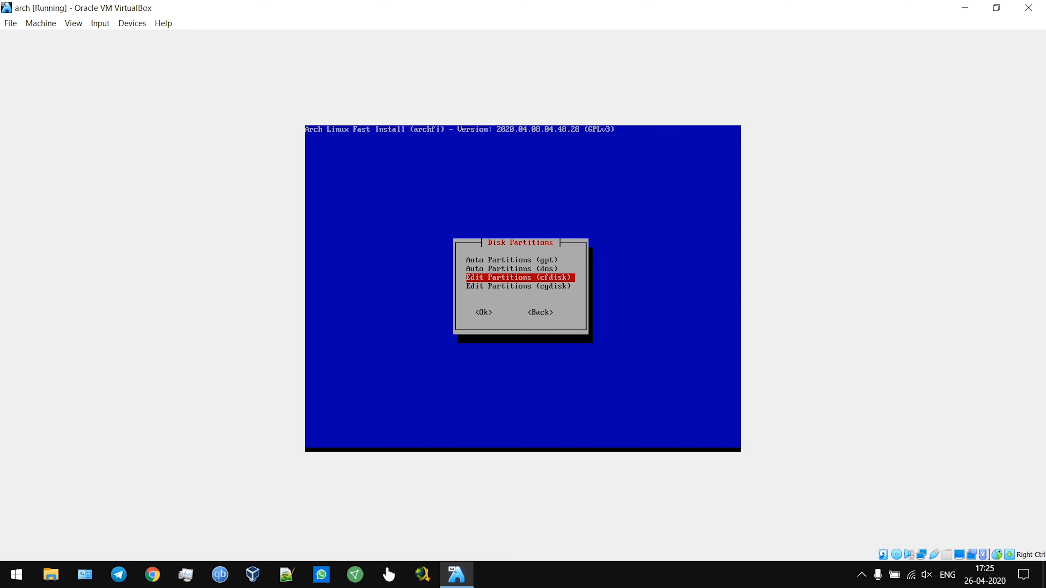
{"action": "key", "text": "Up"}
{"action": "key", "text": "Up"}
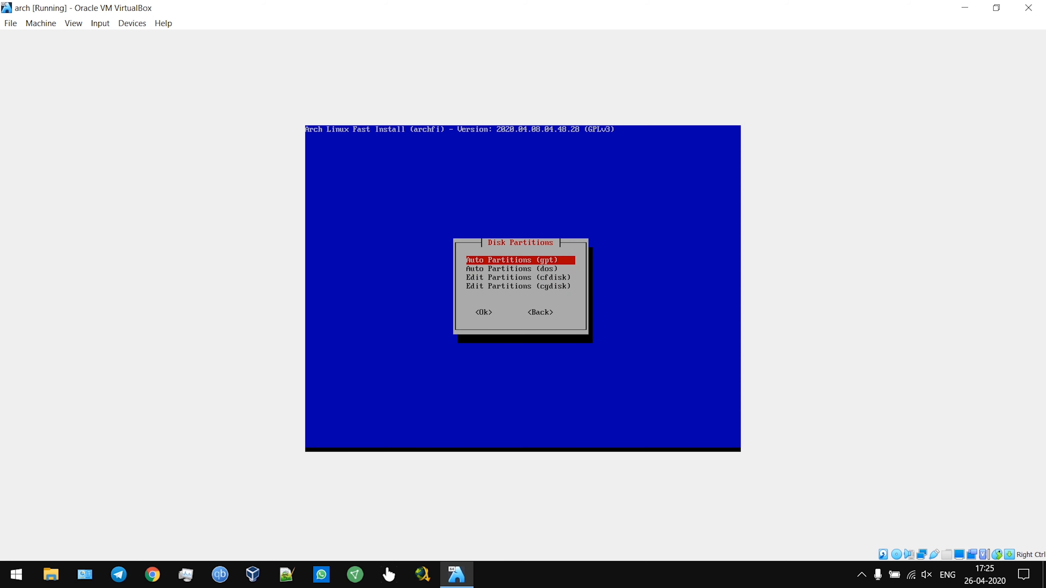
{"action": "key", "text": "Return"}
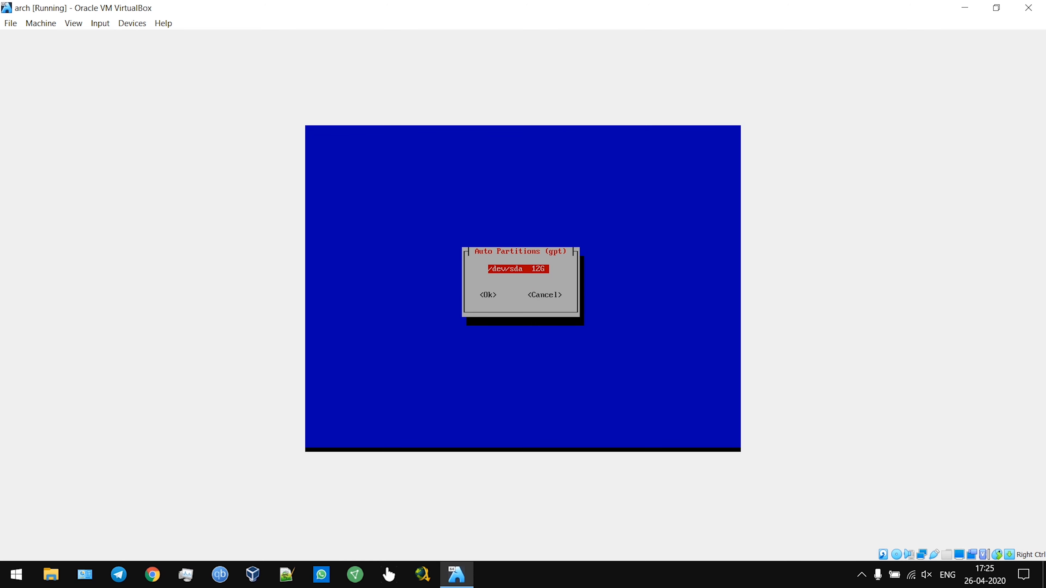
{"action": "key", "text": "Return"}
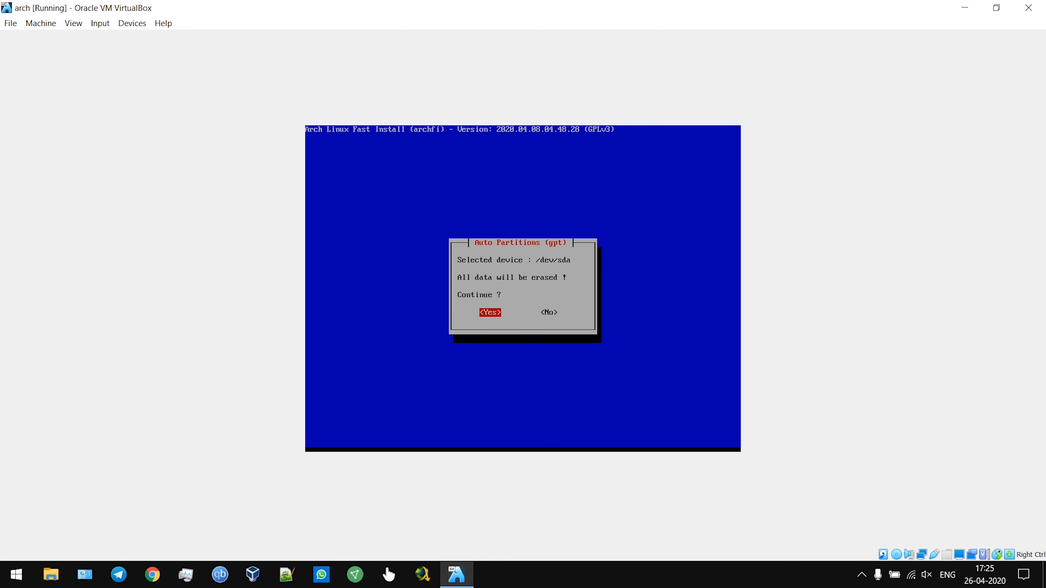
{"action": "key", "text": "Return"}
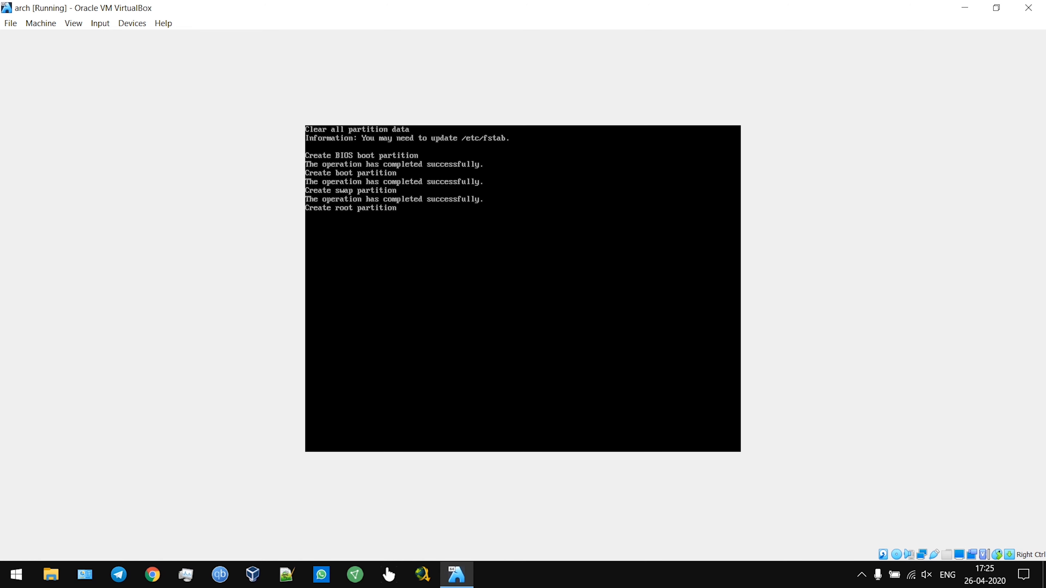
{"action": "key", "text": "Return"}
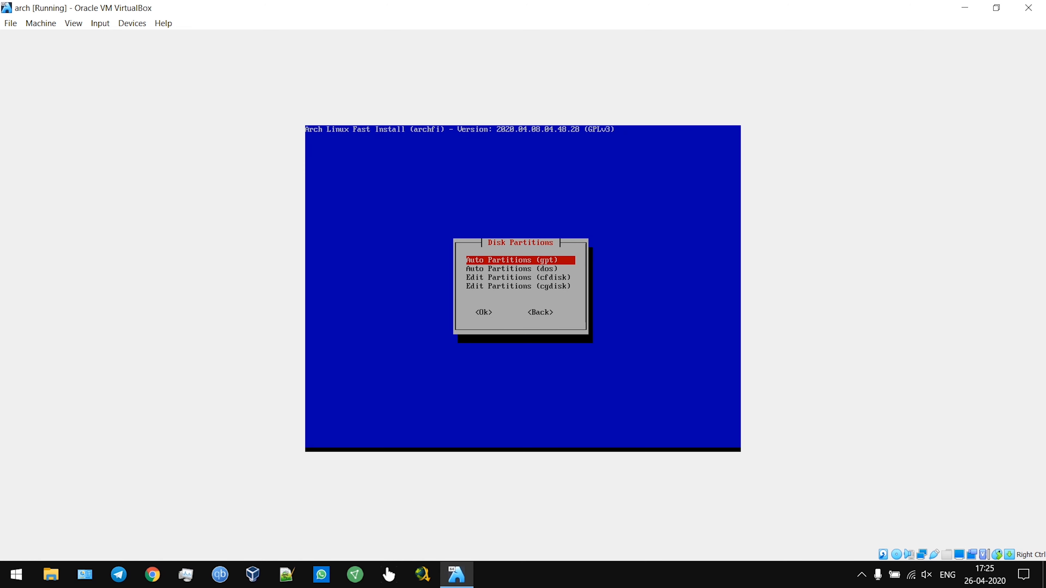
Step: Leave disk partitioning and assign /dev/sda2 as boot, /dev/sda3 as swap and /dev/sda4 as root device for the installation
{"action": "key", "text": "Tab"}
{"action": "key", "text": "Tab"}
{"action": "key", "text": "Return"}
{"action": "key", "text": "Return"}
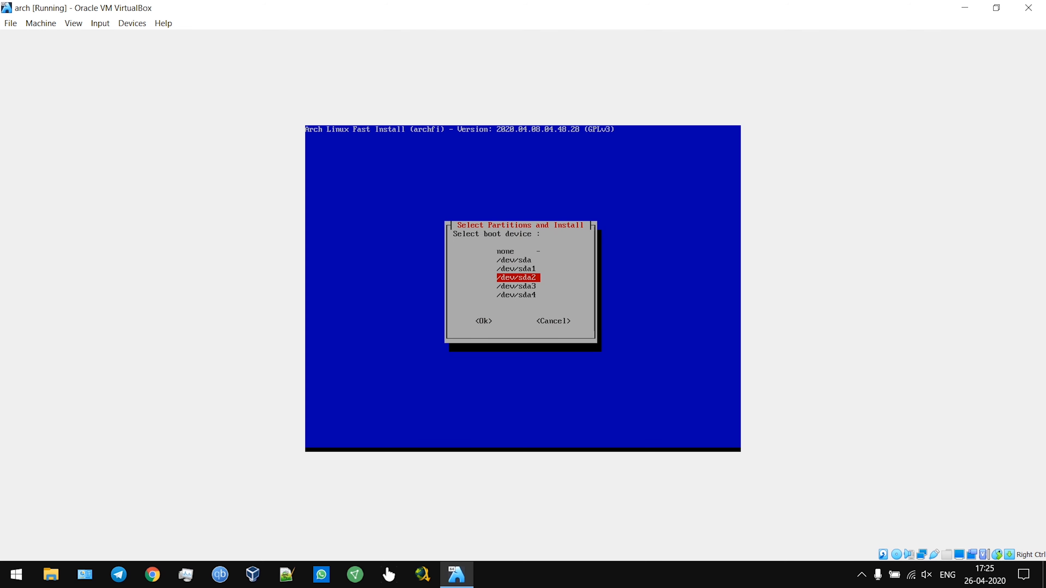
{"action": "key", "text": "Return"}
{"action": "key", "text": "Return"}
{"action": "key", "text": "Return"}
{"action": "key", "text": "Return"}
{"action": "key", "text": "Return"}
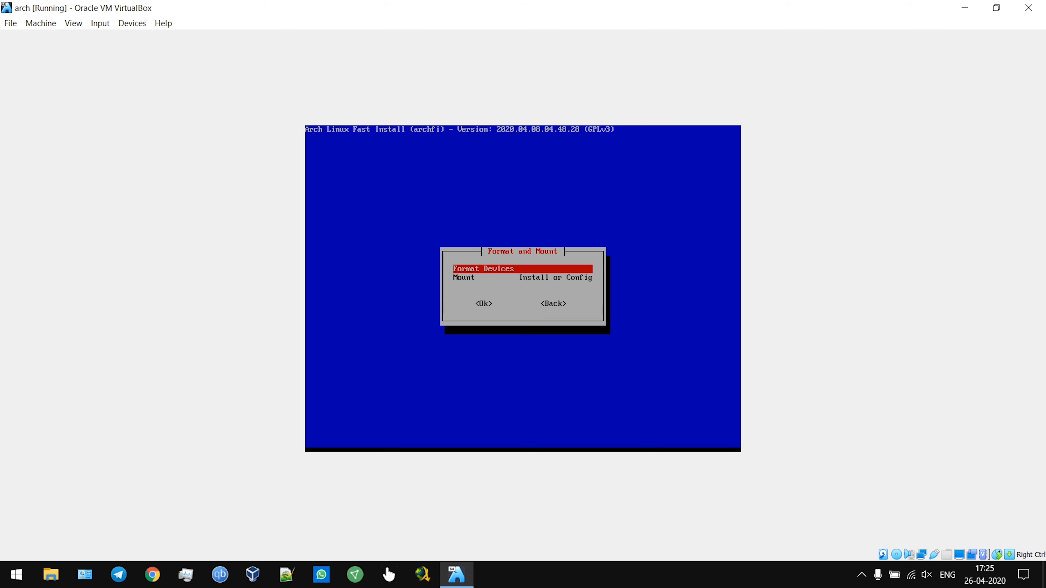
Step: Start formatting the assigned devices and format the boot partition /dev/sda2 as ext3
{"action": "key", "text": "Return"}
{"action": "key", "text": "Left"}
{"action": "key", "text": "Return"}
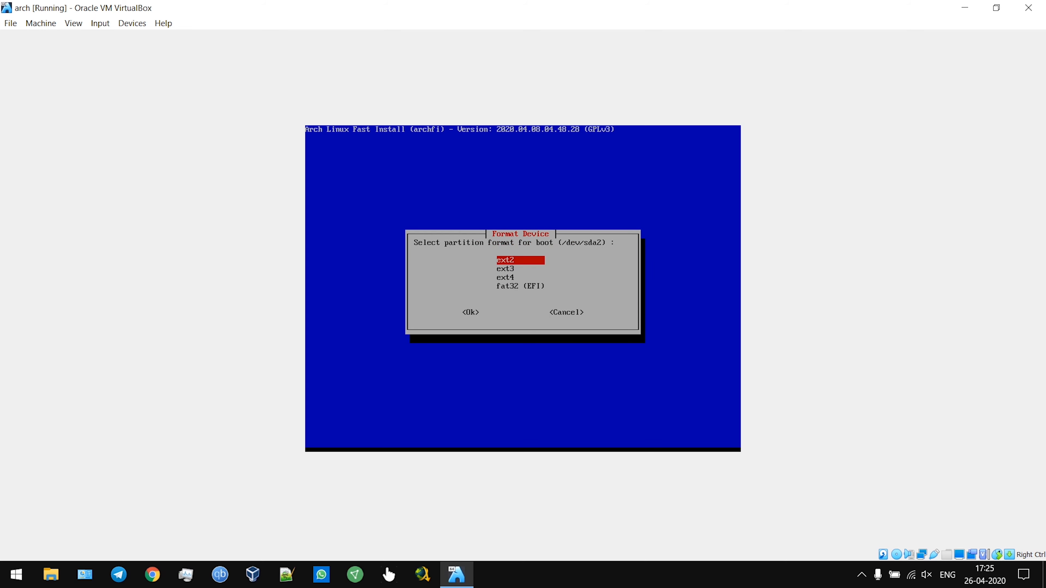
{"action": "key", "text": "Down"}
{"action": "key", "text": "Down"}
{"action": "key", "text": "Down"}
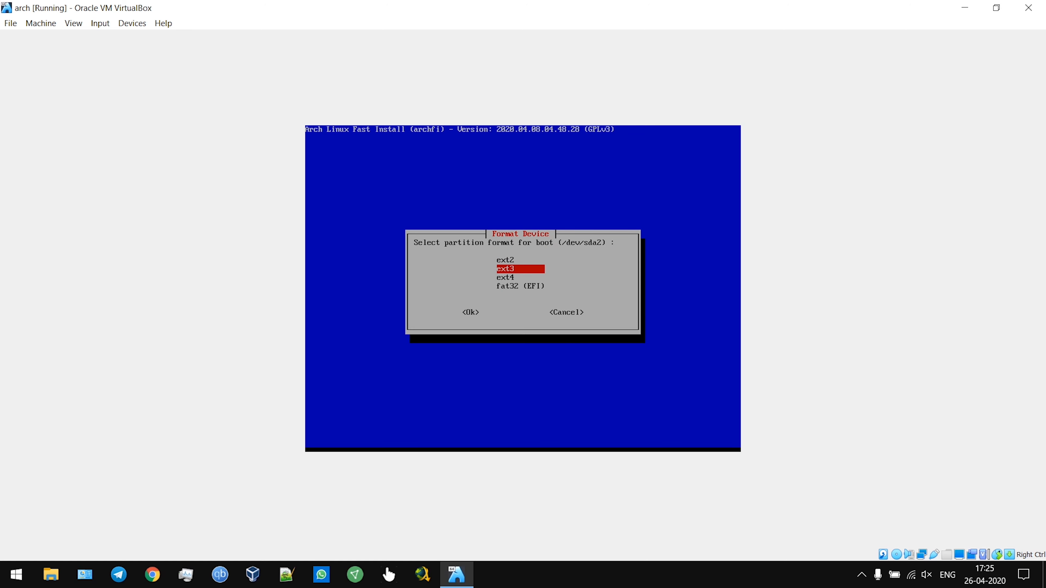
{"action": "key", "text": "Return"}
{"action": "key", "text": "Return"}
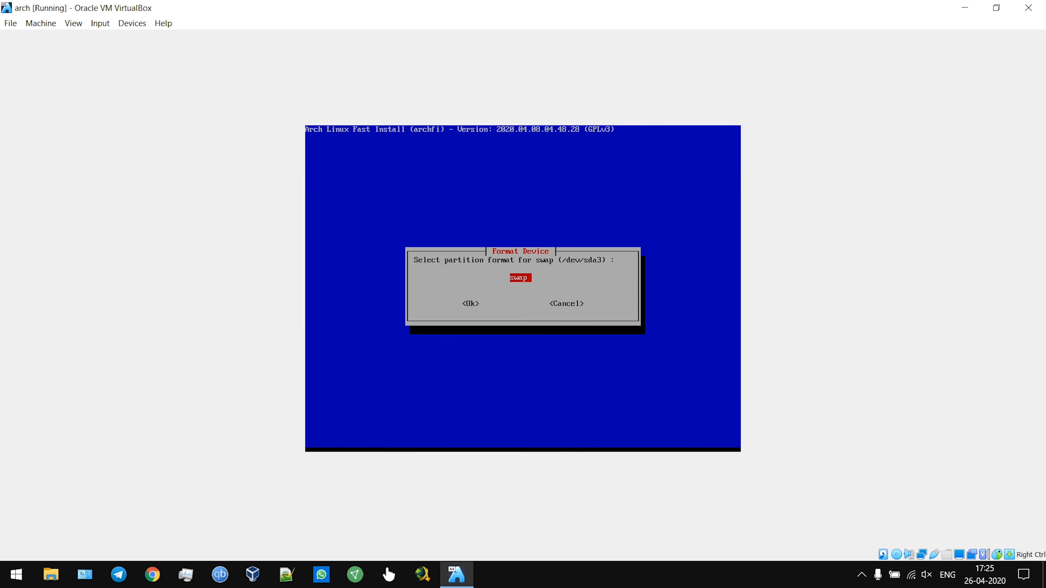
Step: Format /dev/sda3 as swap and the root partition /dev/sda4 as ext4
{"action": "key", "text": "Return"}
{"action": "key", "text": "Return"}
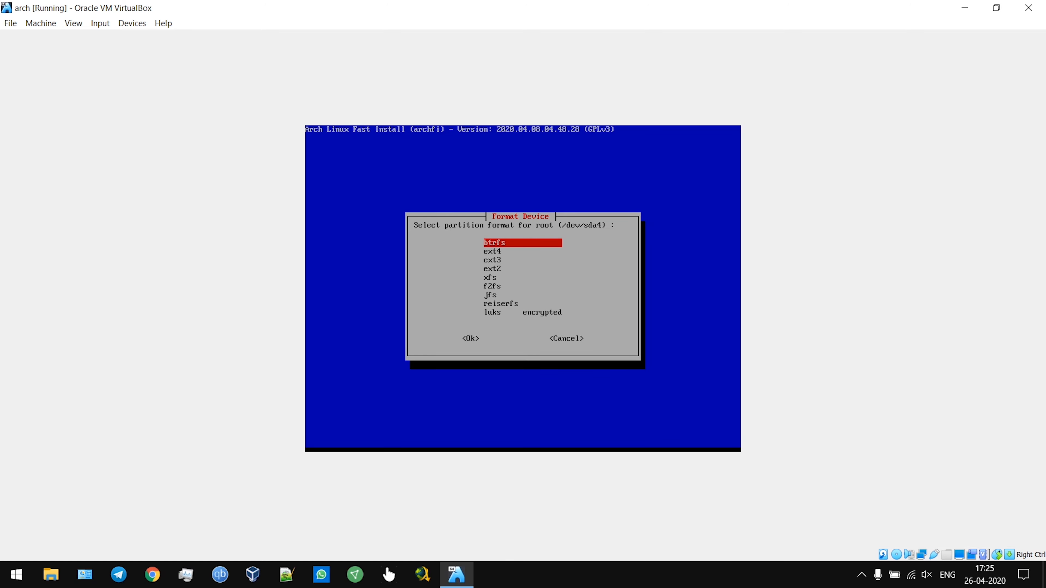
{"action": "key", "text": "Down"}
{"action": "key", "text": "Return"}
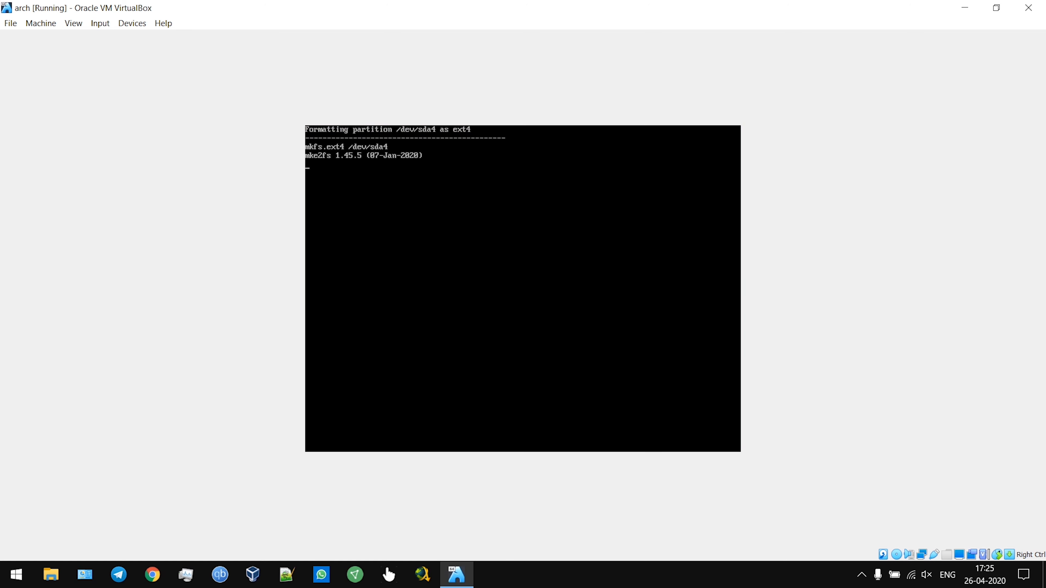
{"action": "key", "text": "Return"}
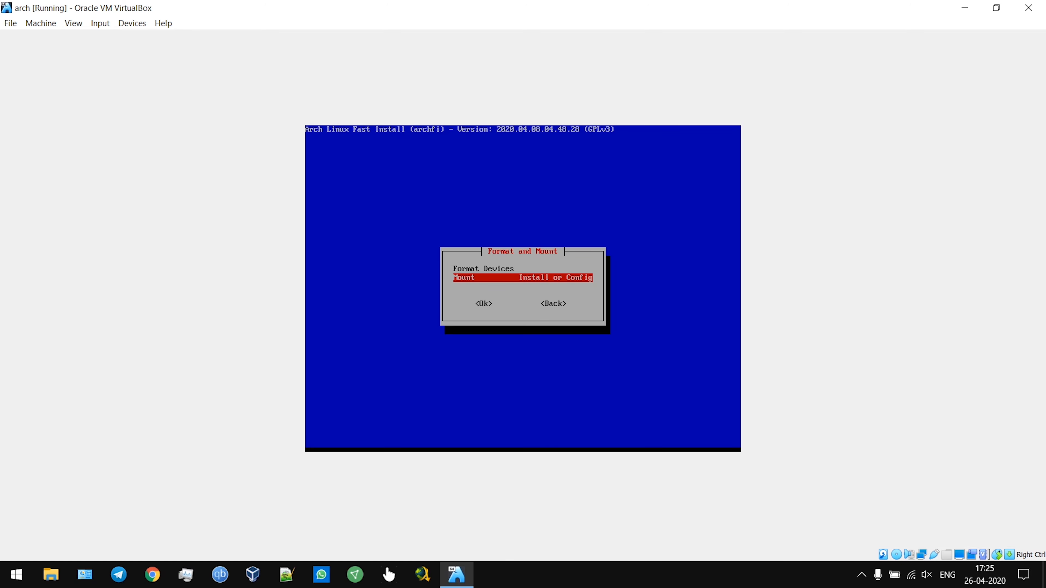
Step: Mount the partitions and install Arch Linux through pacstrap with the linux-lts kernel, linux-firmware and dosfstools
{"action": "key", "text": "Return"}
{"action": "key", "text": "Return"}
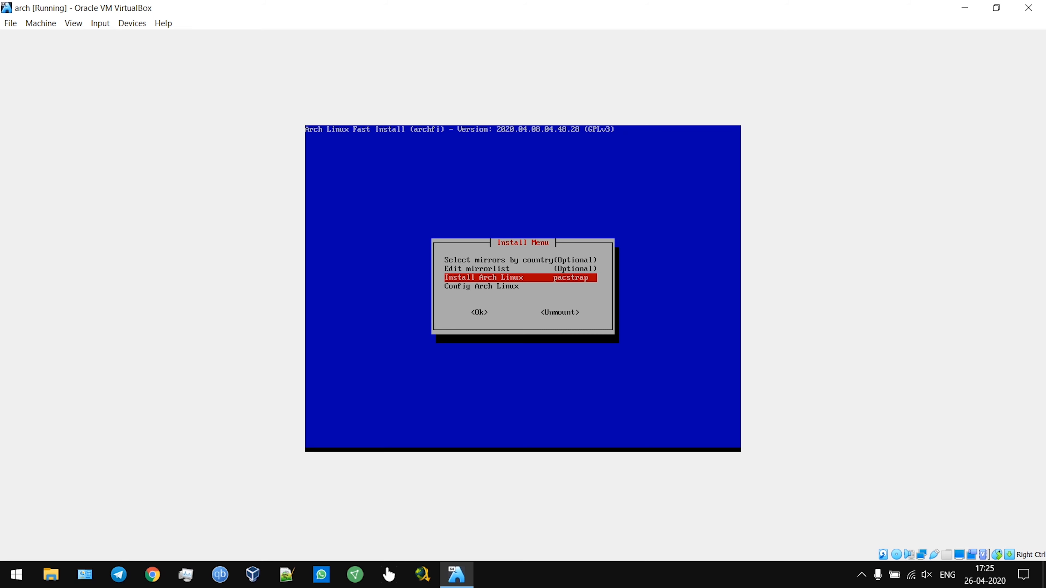
{"action": "key", "text": "Return"}
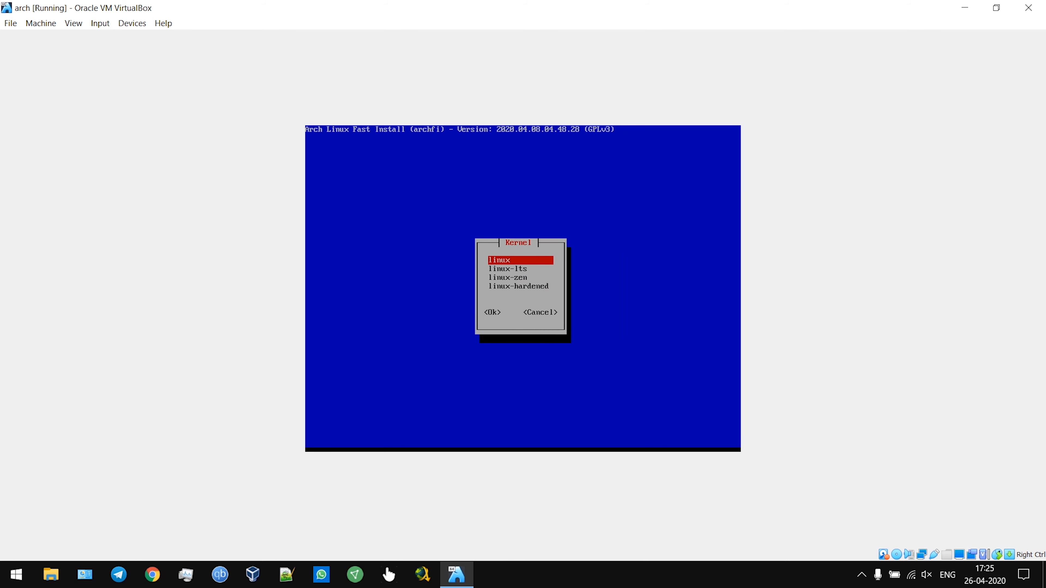
{"action": "key", "text": "Down"}
{"action": "key", "text": "Down"}
{"action": "key", "text": "Up"}
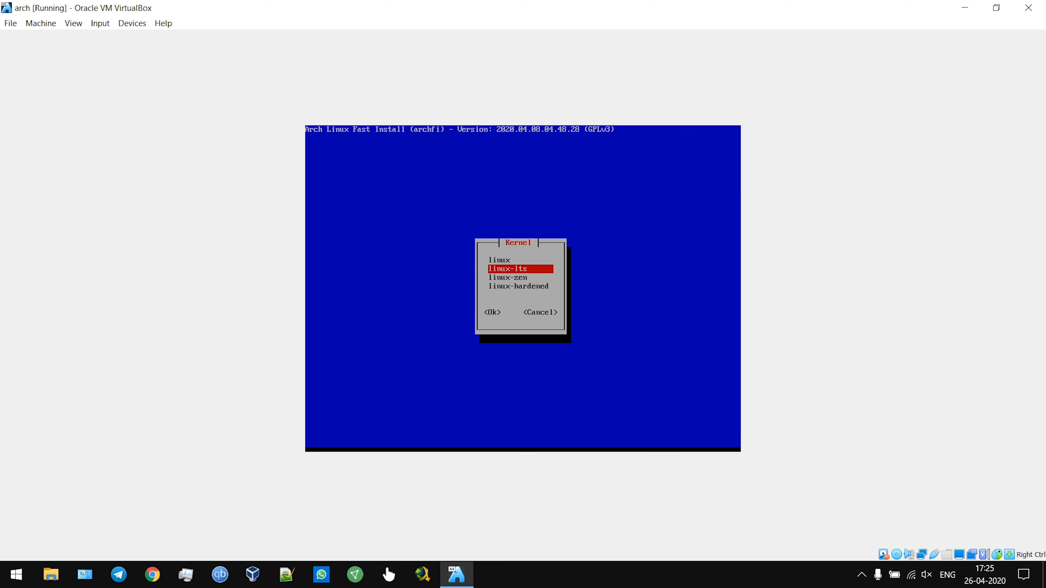
{"action": "key", "text": "Return"}
{"action": "key", "text": "Return"}
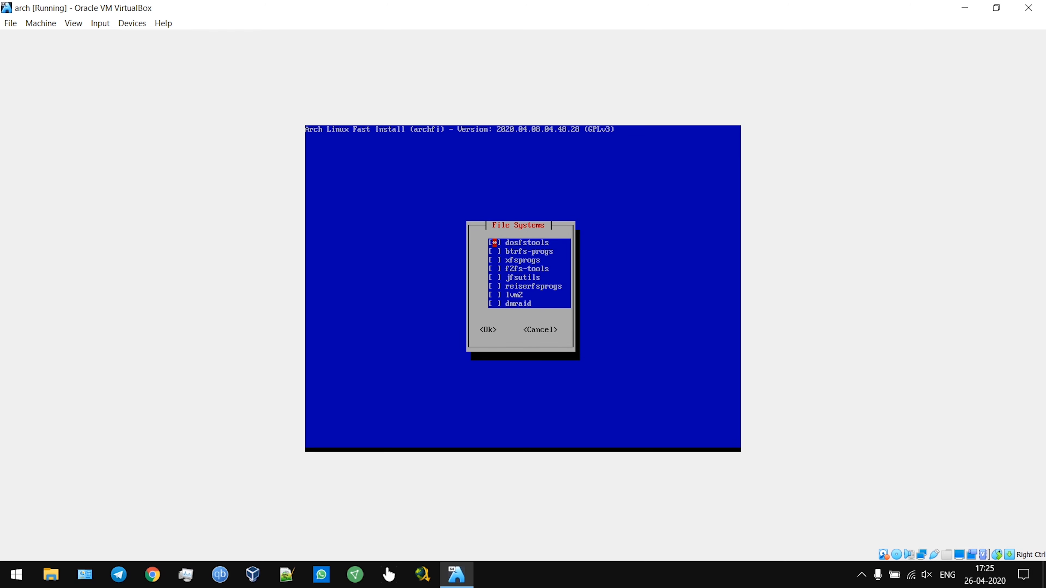
{"action": "key", "text": "Return"}
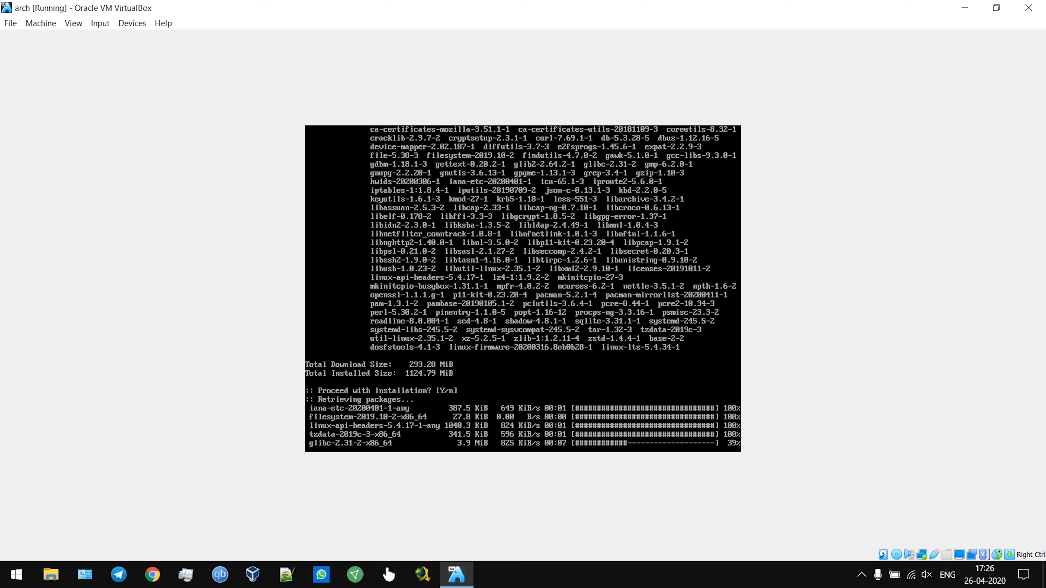
Step: Switch the virtual machine's display to full-screen mode
{"action": "left_click", "coordinate": [863, 575]}
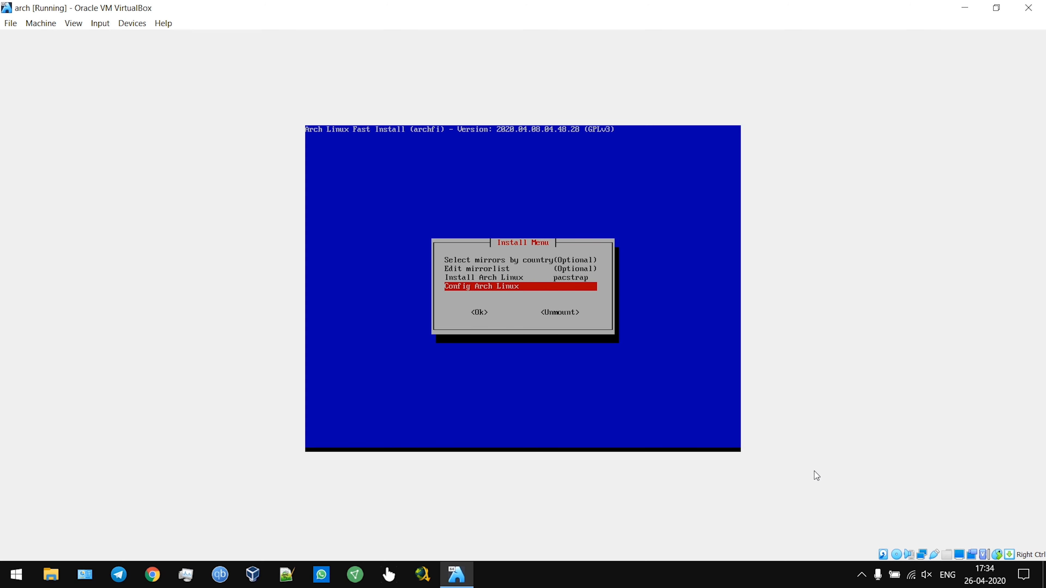
{"action": "key", "text": "ctrl+f"}
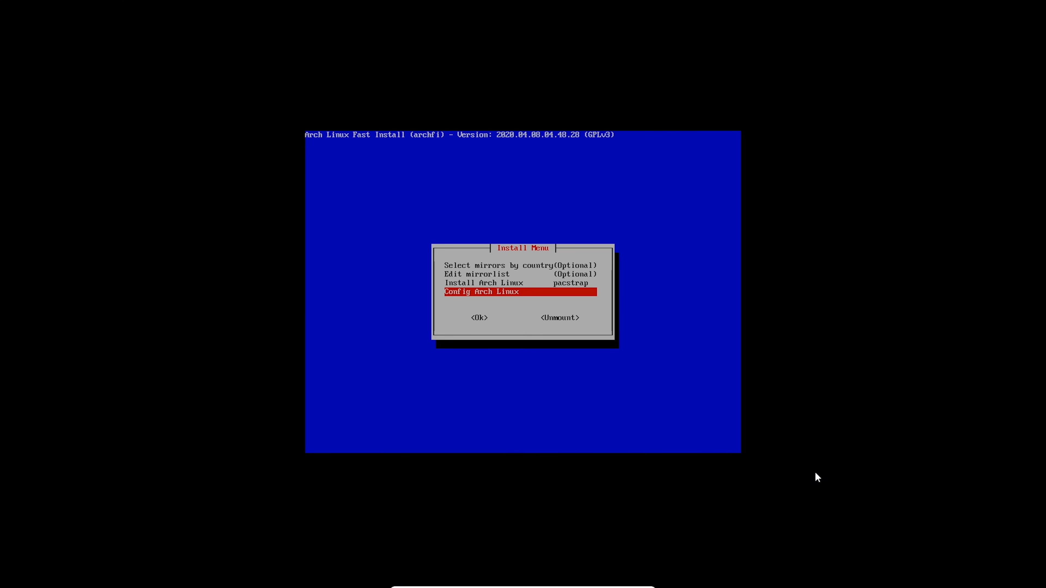
Step: Start configuring Arch Linux and set the computer name by shortening the default archlinux
{"action": "key", "text": "Return"}
{"action": "key", "text": "Return"}
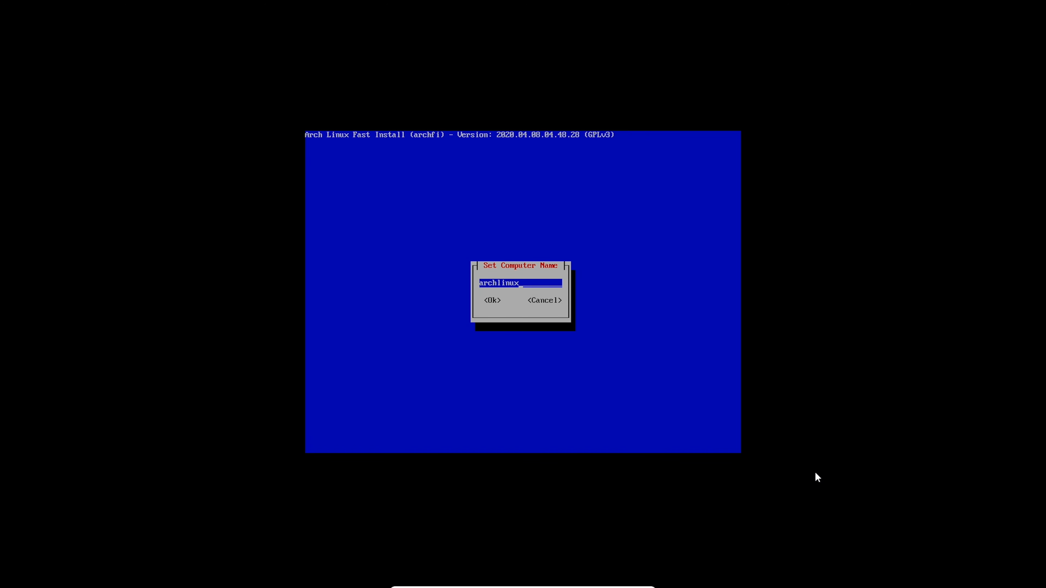
{"action": "key", "text": "BackSpace"}
{"action": "key", "text": "BackSpace"}
{"action": "key", "text": "BackSpace"}
{"action": "key", "text": "BackSpace"}
{"action": "key", "text": "Return"}
{"action": "key", "text": "Return"}
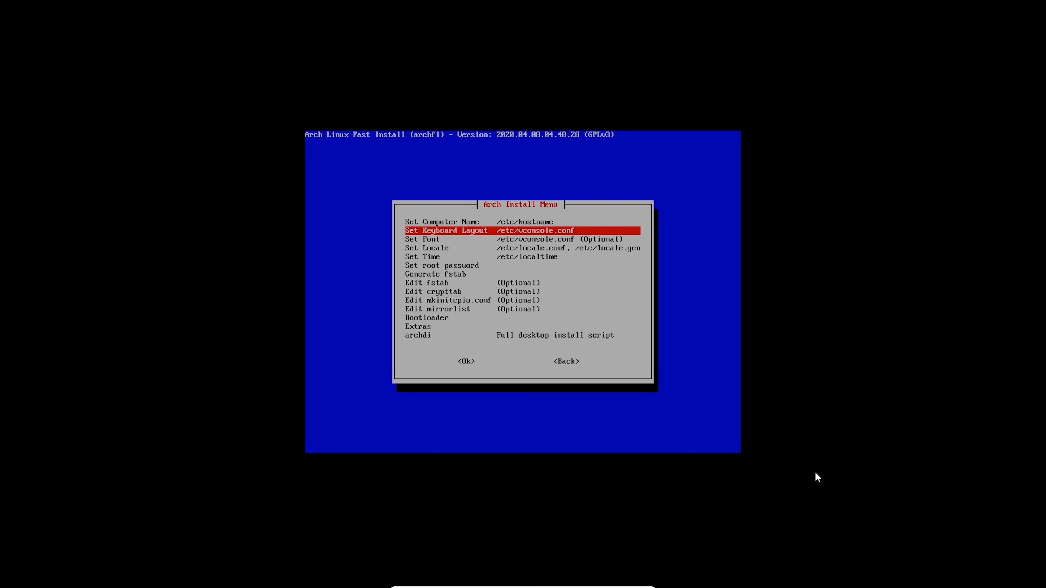
Step: Set the keyboard layout in /etc/vconsole.conf, accepting the preselected layout
{"action": "key", "text": "Return"}
{"action": "key", "text": "Return"}
{"action": "key", "text": "Return"}
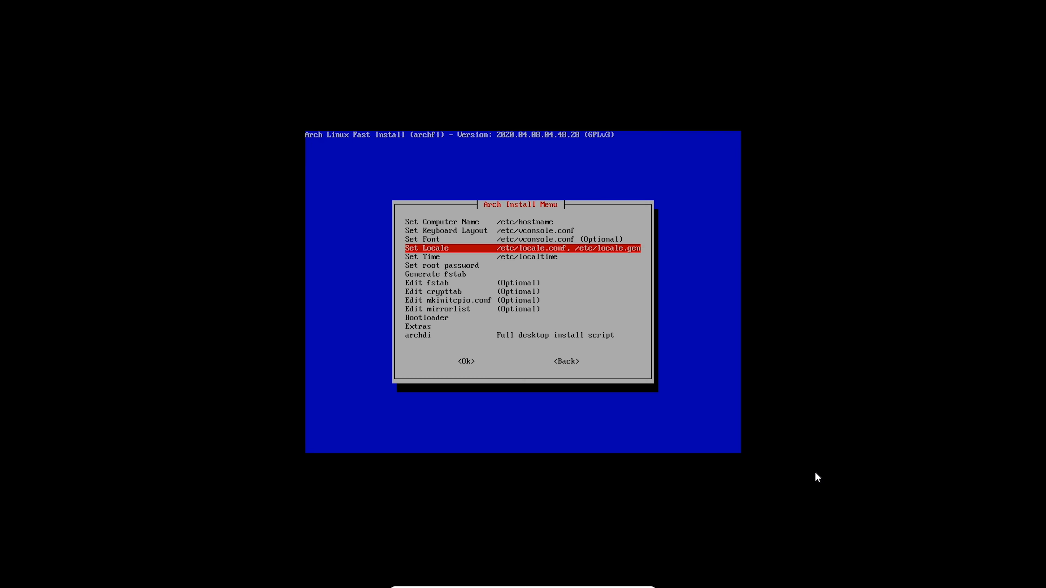
Step: Set the system locale to an English variant listed after en_AU
{"action": "key", "text": "Return"}
{"action": "key", "text": "Down"}
{"action": "key", "text": "Down"}
{"action": "key", "text": "Down"}
{"action": "key", "text": "Down"}
{"action": "key", "text": "Down"}
{"action": "key", "text": "Down"}
{"action": "key", "text": "Down"}
{"action": "key", "text": "Down"}
{"action": "key", "text": "Down"}
{"action": "key", "text": "Down"}
{"action": "key", "text": "Down"}
{"action": "key", "text": "Down"}
{"action": "key", "text": "Down"}
{"action": "key", "text": "Down"}
{"action": "key", "text": "Down"}
{"action": "key", "text": "Down"}
{"action": "key", "text": "Down"}
{"action": "key", "text": "Down"}
{"action": "key", "text": "Down"}
{"action": "key", "text": "Down"}
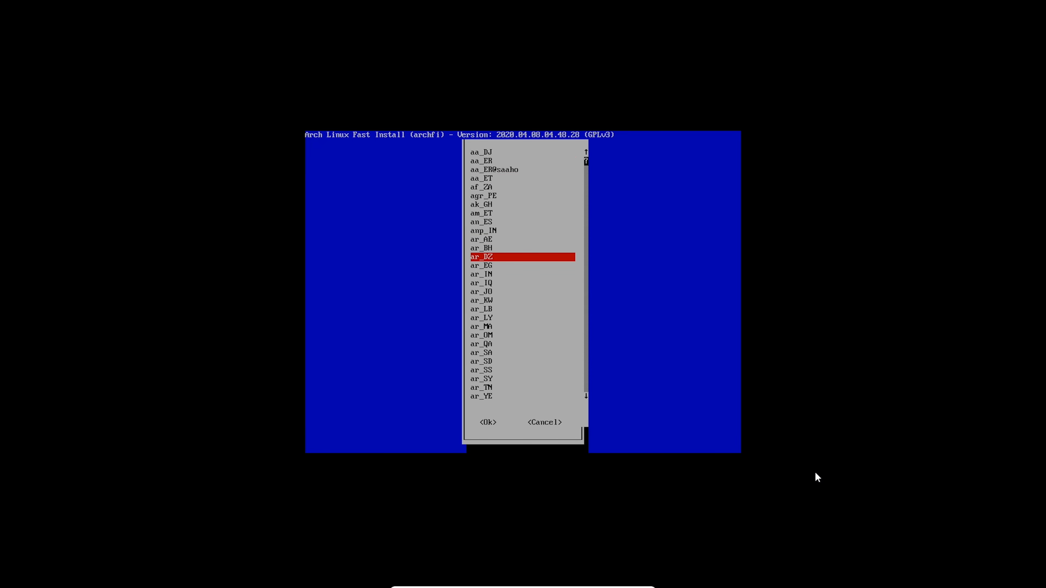
{"action": "key", "text": "Down"}
{"action": "key", "text": "Down"}
{"action": "key", "text": "Down"}
{"action": "key", "text": "Down"}
{"action": "key", "text": "Down"}
{"action": "key", "text": "Down"}
{"action": "key", "text": "Down"}
{"action": "key", "text": "Down"}
{"action": "key", "text": "Down"}
{"action": "key", "text": "Down"}
{"action": "key", "text": "Down"}
{"action": "key", "text": "Down"}
{"action": "key", "text": "Down"}
{"action": "key", "text": "Down"}
{"action": "key", "text": "Down"}
{"action": "key", "text": "Down"}
{"action": "key", "text": "Down"}
{"action": "key", "text": "Down"}
{"action": "key", "text": "Down"}
{"action": "key", "text": "Down"}
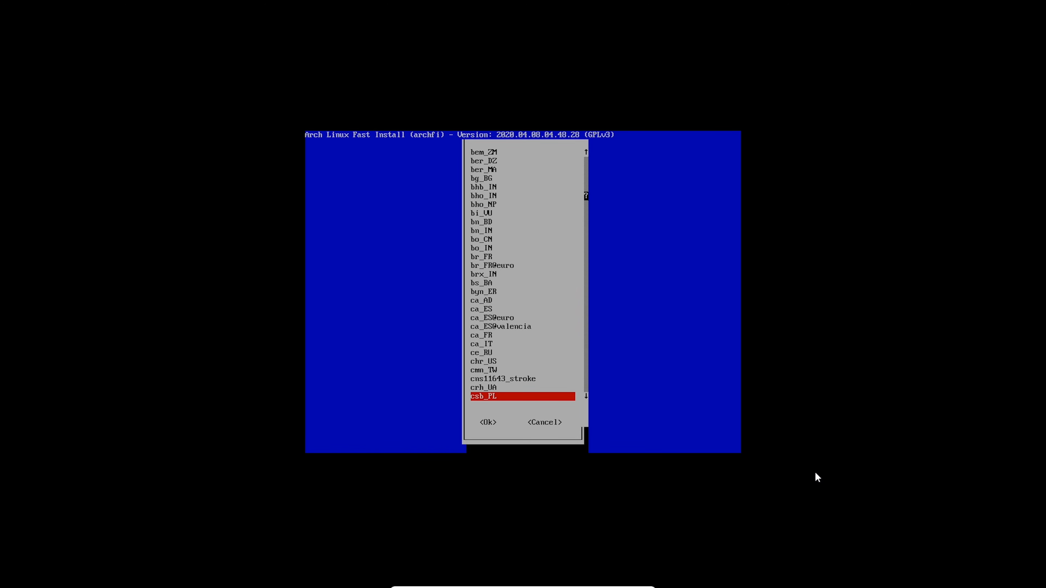
{"action": "key", "text": "Down"}
{"action": "key", "text": "Down"}
{"action": "key", "text": "Down"}
{"action": "key", "text": "Down"}
{"action": "key", "text": "Down"}
{"action": "key", "text": "Down"}
{"action": "key", "text": "Down"}
{"action": "key", "text": "Down"}
{"action": "key", "text": "Down"}
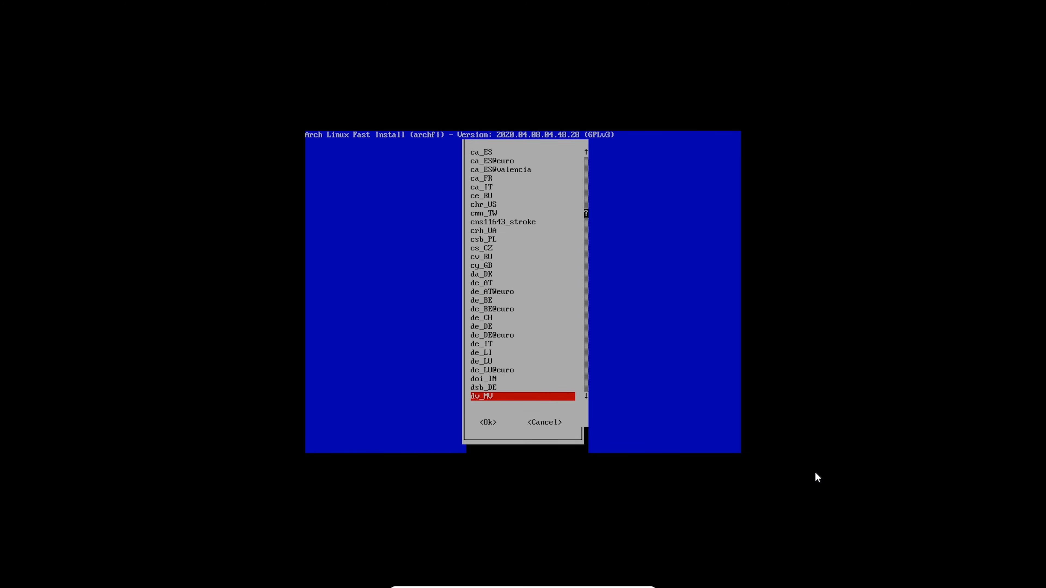
{"action": "key", "text": "Down"}
{"action": "key", "text": "Down"}
{"action": "key", "text": "Down"}
{"action": "key", "text": "Down"}
{"action": "key", "text": "Down"}
{"action": "key", "text": "Down"}
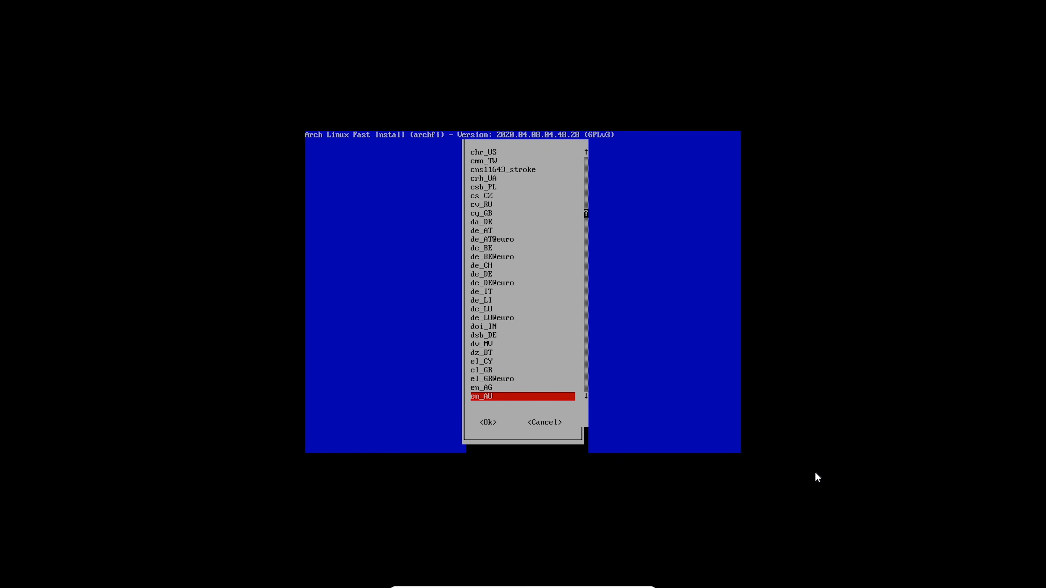
{"action": "key", "text": "Down"}
{"action": "key", "text": "Down"}
{"action": "key", "text": "Down"}
{"action": "key", "text": "Down"}
{"action": "key", "text": "Down"}
{"action": "key", "text": "Up"}
{"action": "key", "text": "Return"}
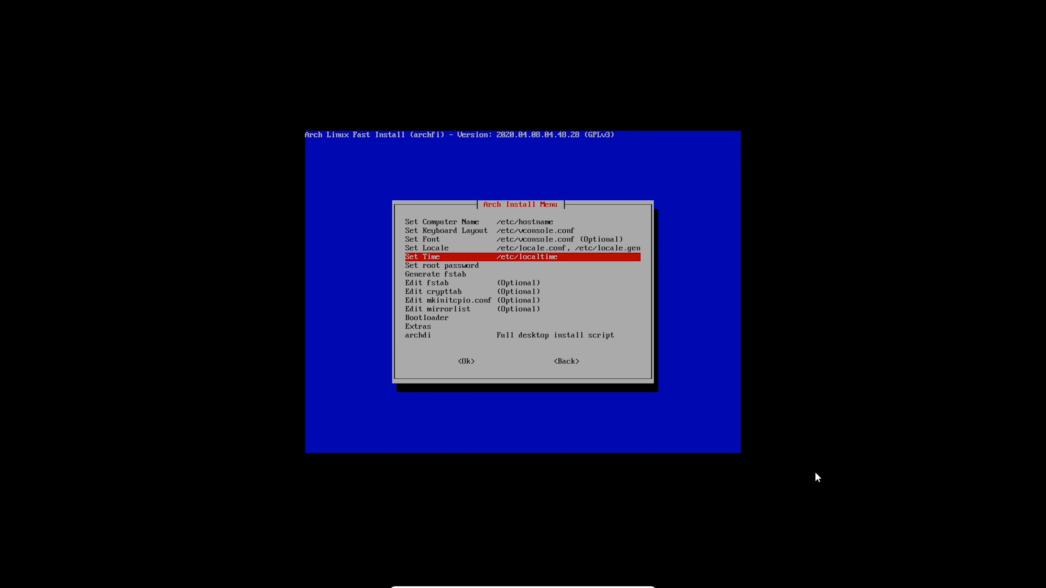
Step: Set the time zone to an Asia city listed after Jerusalem and the hardware clock to UTC
{"action": "key", "text": "Down"}
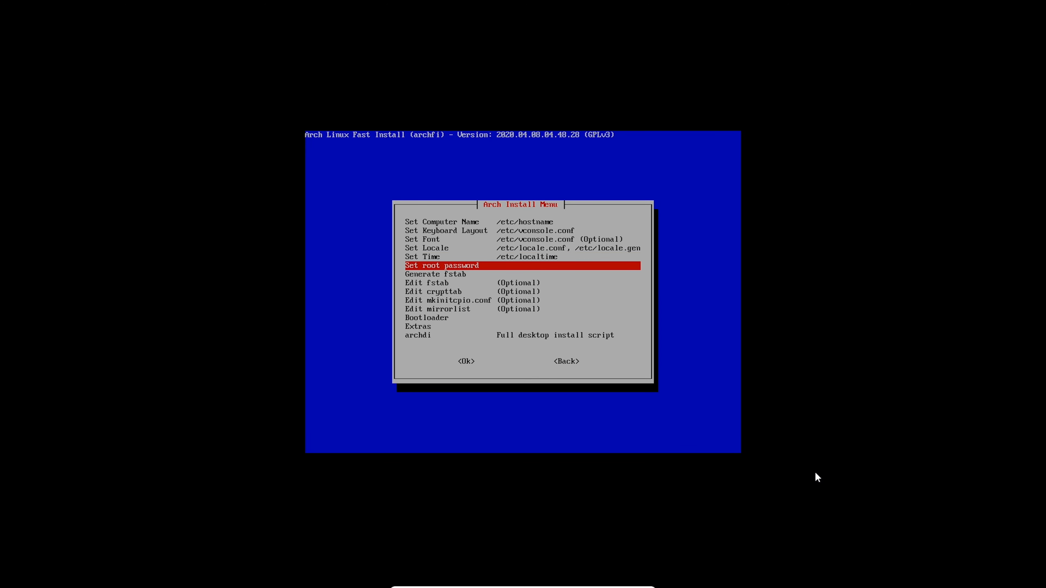
{"action": "key", "text": "Up"}
{"action": "key", "text": "Return"}
{"action": "key", "text": "Down"}
{"action": "key", "text": "Down"}
{"action": "key", "text": "Down"}
{"action": "key", "text": "Down"}
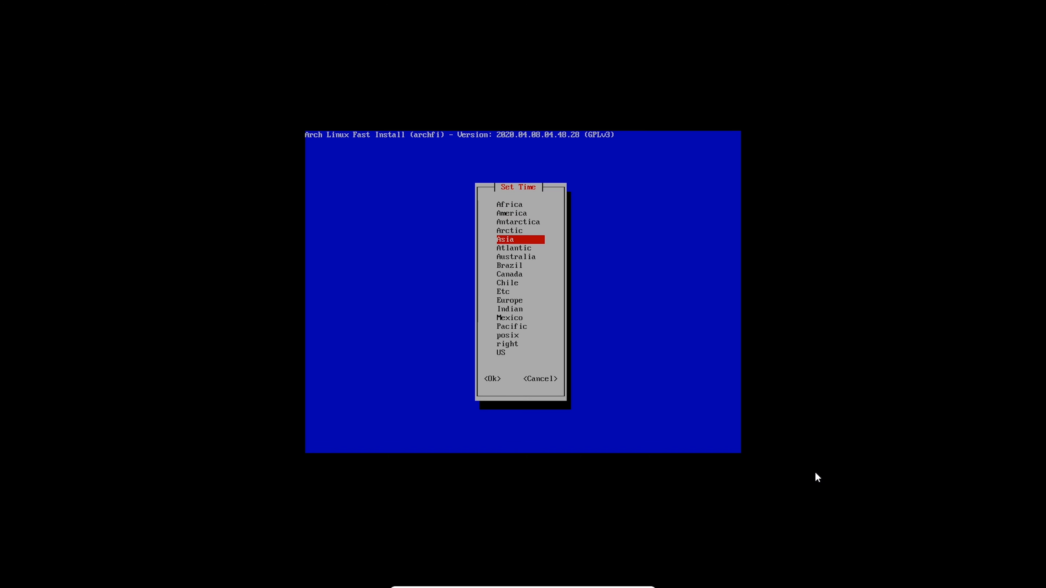
{"action": "key", "text": "Return"}
{"action": "key", "text": "Down"}
{"action": "key", "text": "Down"}
{"action": "key", "text": "Down"}
{"action": "key", "text": "Down"}
{"action": "key", "text": "Down"}
{"action": "key", "text": "Down"}
{"action": "key", "text": "Down"}
{"action": "key", "text": "Down"}
{"action": "key", "text": "Down"}
{"action": "key", "text": "Down"}
{"action": "key", "text": "Down"}
{"action": "key", "text": "Down"}
{"action": "key", "text": "Down"}
{"action": "key", "text": "Down"}
{"action": "key", "text": "Down"}
{"action": "key", "text": "Down"}
{"action": "key", "text": "Down"}
{"action": "key", "text": "Down"}
{"action": "key", "text": "Down"}
{"action": "key", "text": "Down"}
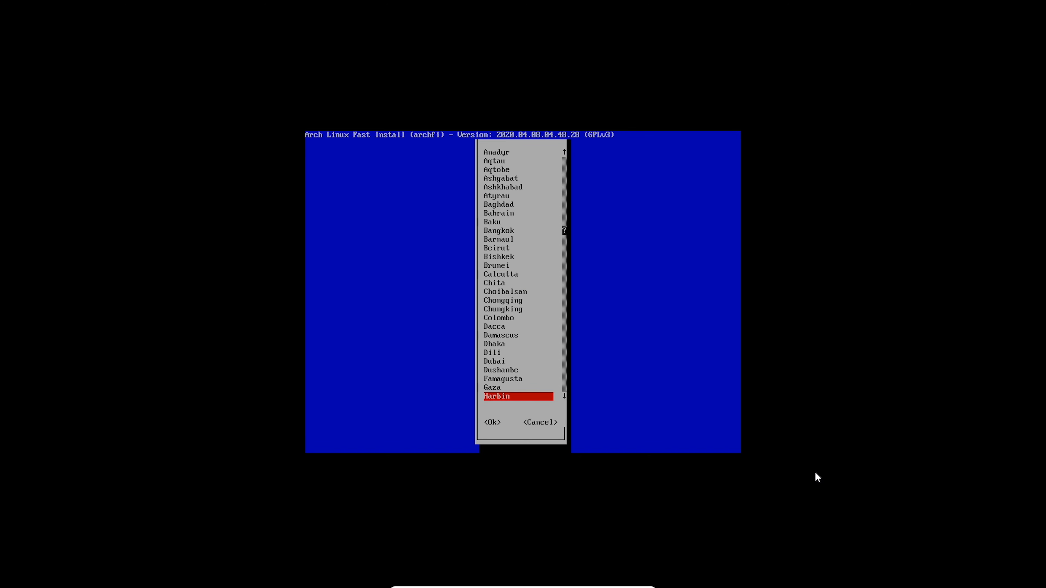
{"action": "key", "text": "Down"}
{"action": "key", "text": "Down"}
{"action": "key", "text": "Down"}
{"action": "key", "text": "Down"}
{"action": "key", "text": "Down"}
{"action": "key", "text": "Down"}
{"action": "key", "text": "Down"}
{"action": "key", "text": "Down"}
{"action": "key", "text": "Down"}
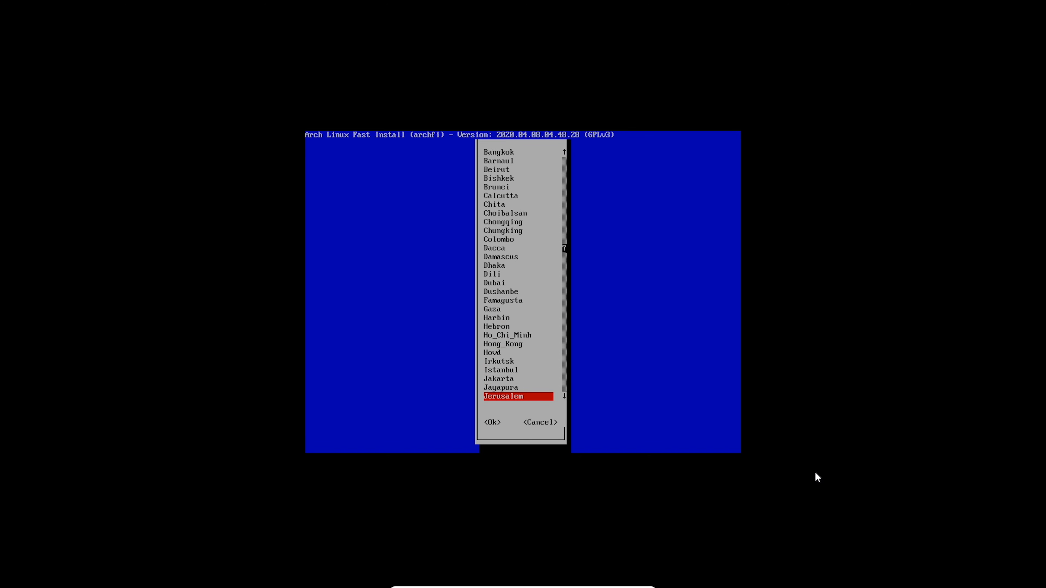
{"action": "key", "text": "Down"}
{"action": "key", "text": "Down"}
{"action": "key", "text": "Down"}
{"action": "key", "text": "Down"}
{"action": "key", "text": "Down"}
{"action": "key", "text": "Down"}
{"action": "key", "text": "Down"}
{"action": "key", "text": "Down"}
{"action": "key", "text": "Down"}
{"action": "key", "text": "Return"}
{"action": "key", "text": "Return"}
{"action": "key", "text": "Return"}
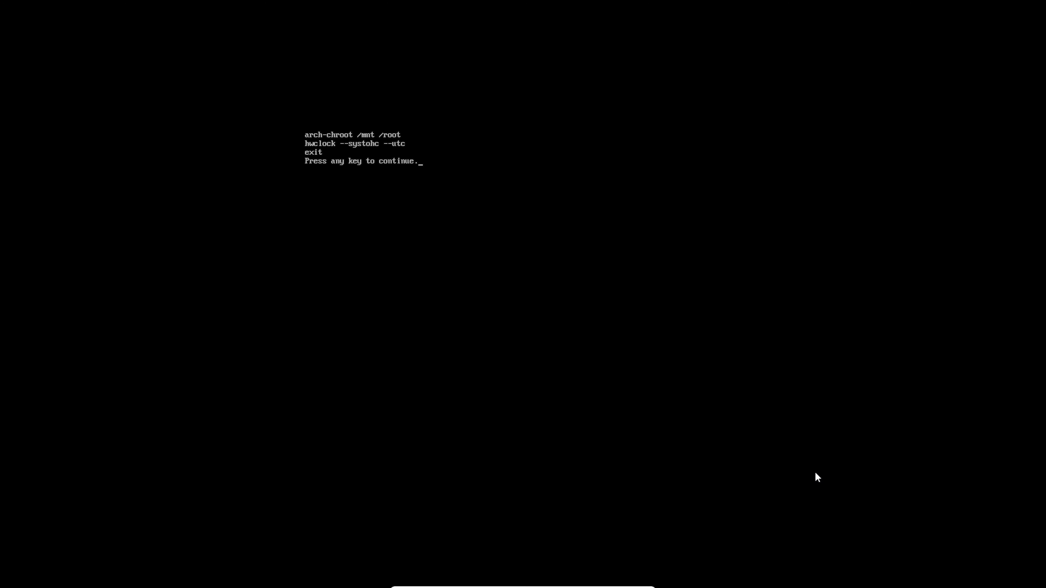
{"action": "key", "text": "Return"}
Step: Set the root account's password, entering and confirming the new root password
{"action": "key", "text": "Return"}
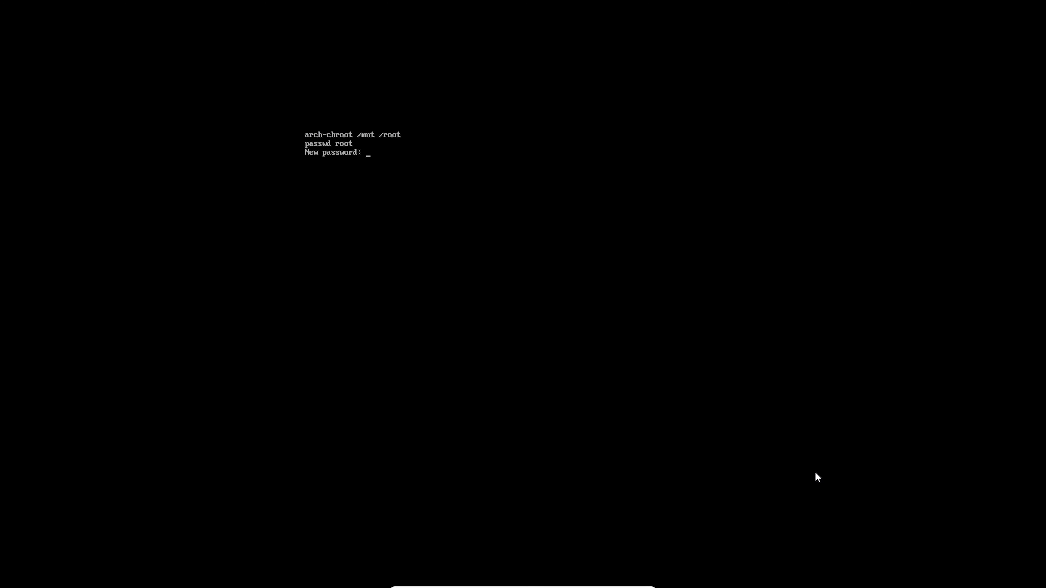
{"action": "key", "text": "Return"}
{"action": "key", "text": "Return"}
{"action": "key", "text": "Return"}
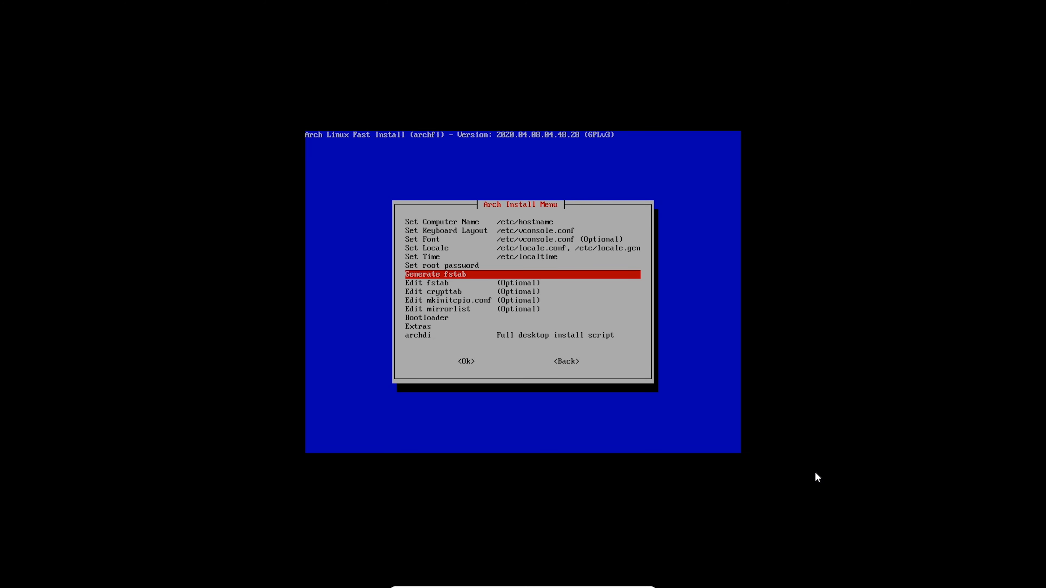
Step: Generate the fstab file for the mounted system with UUID identifiers
{"action": "key", "text": "Return"}
{"action": "key", "text": "Return"}
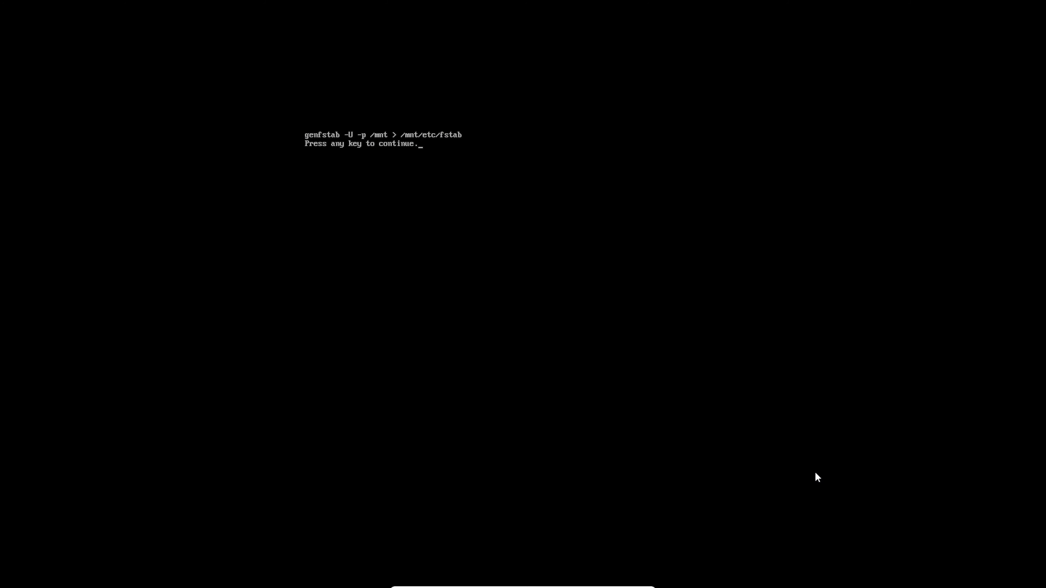
{"action": "key", "text": "Return"}
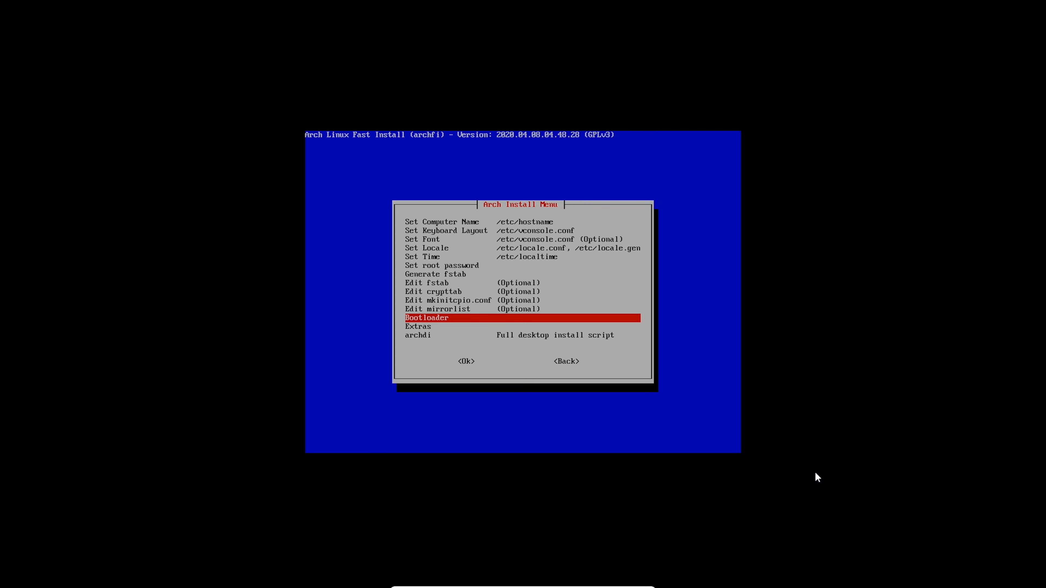
Step: Install and run the archdi full desktop install script, using github.com as the source server
{"action": "key", "text": "Down"}
{"action": "key", "text": "Down"}
{"action": "key", "text": "Up"}
{"action": "key", "text": "Down"}
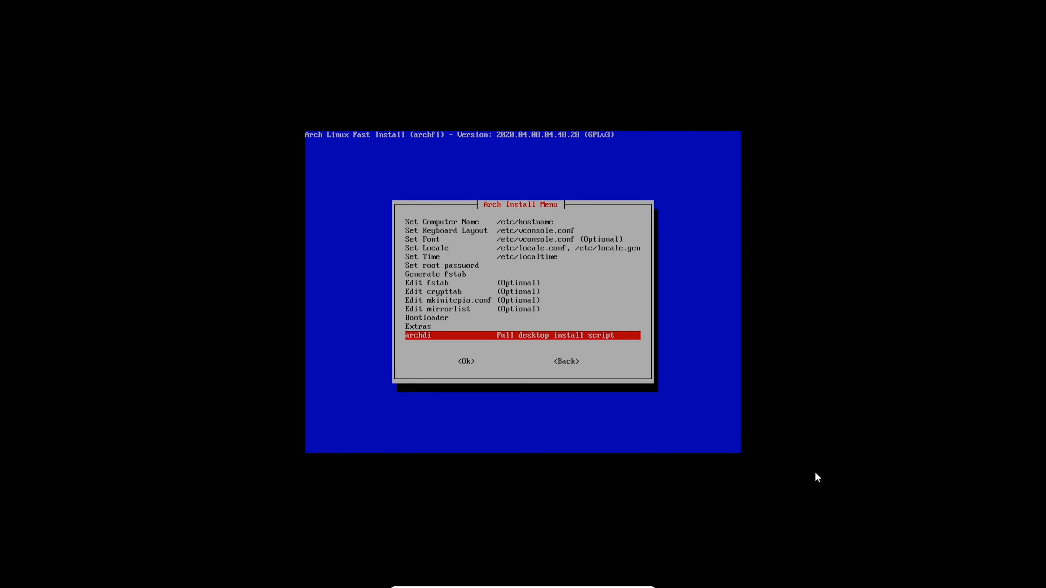
{"action": "key", "text": "Return"}
{"action": "key", "text": "Return"}
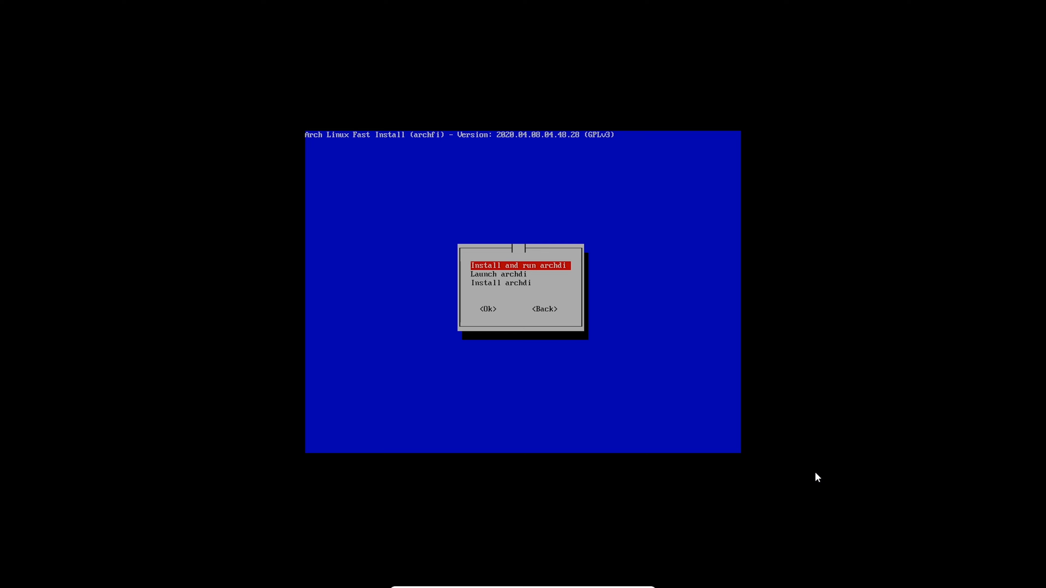
{"action": "key", "text": "Return"}
{"action": "key", "text": "Down"}
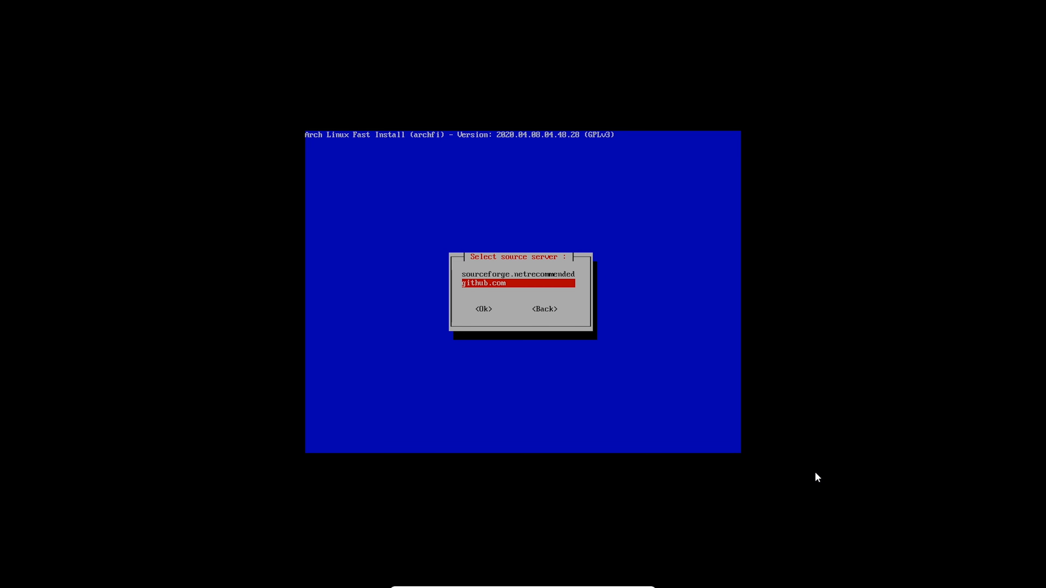
{"action": "key", "text": "Return"}
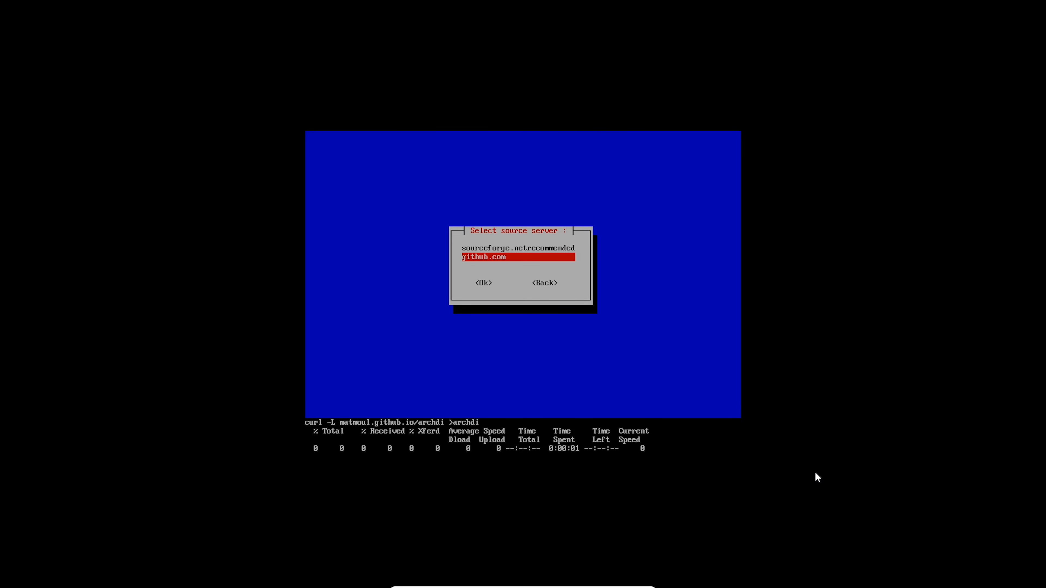